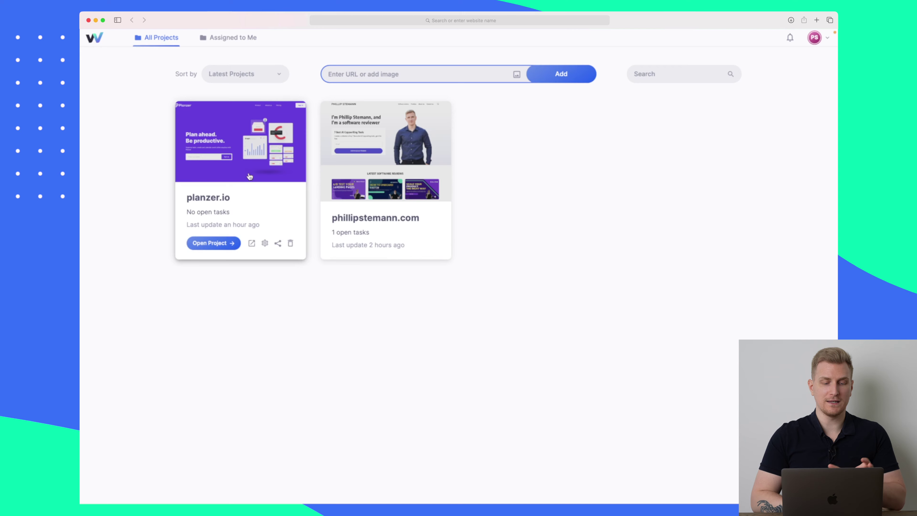
- Check the Assigned to Me projects, then delete the old phillipstemann.com project
mouse_move(384, 173)
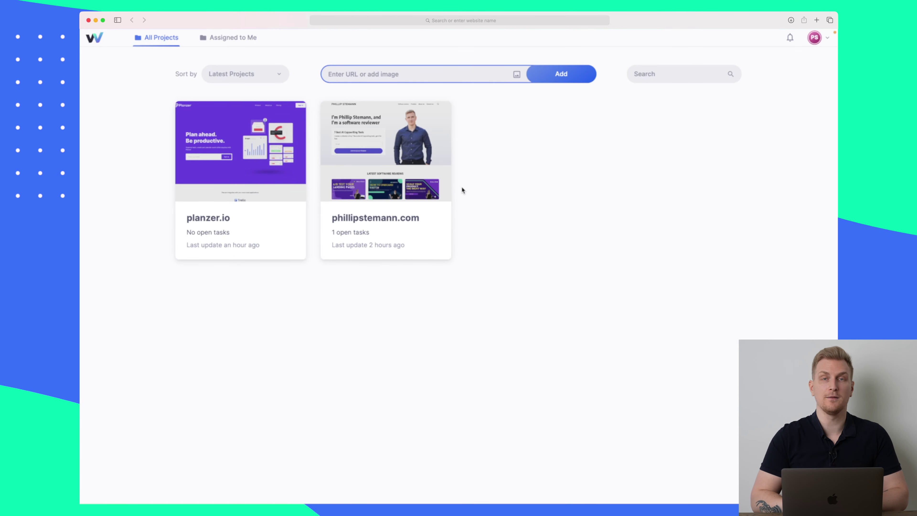
click(228, 40)
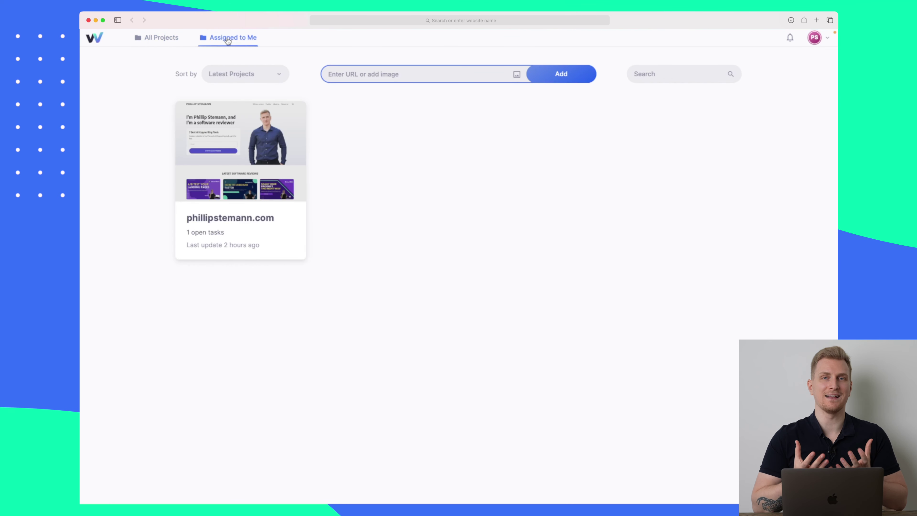
click(156, 40)
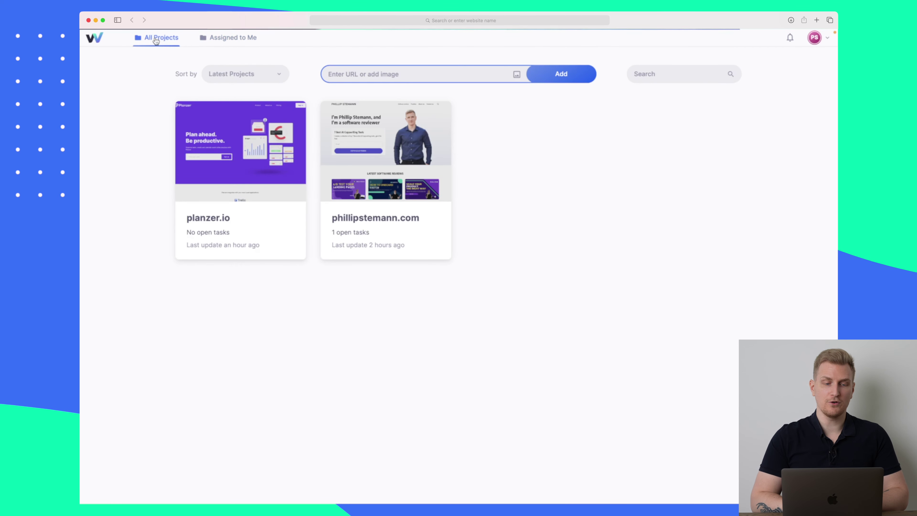
mouse_move(431, 198)
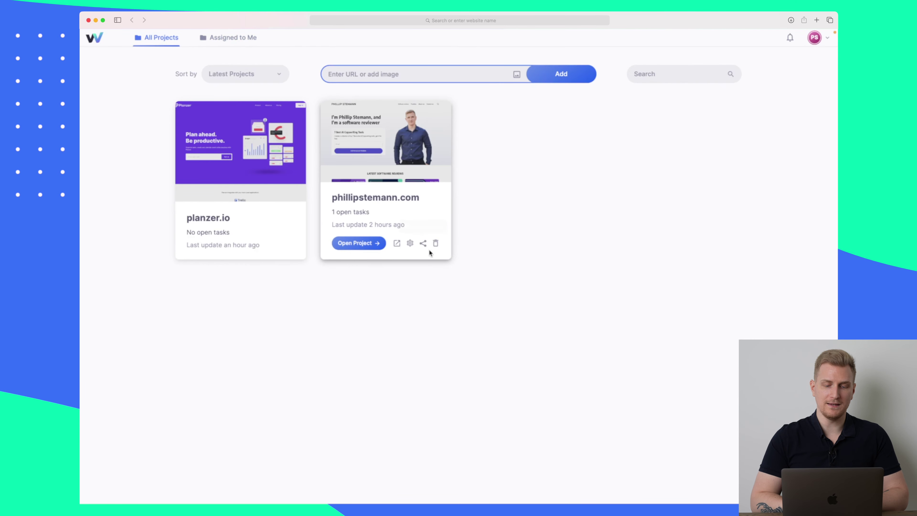
click(437, 243)
click(381, 301)
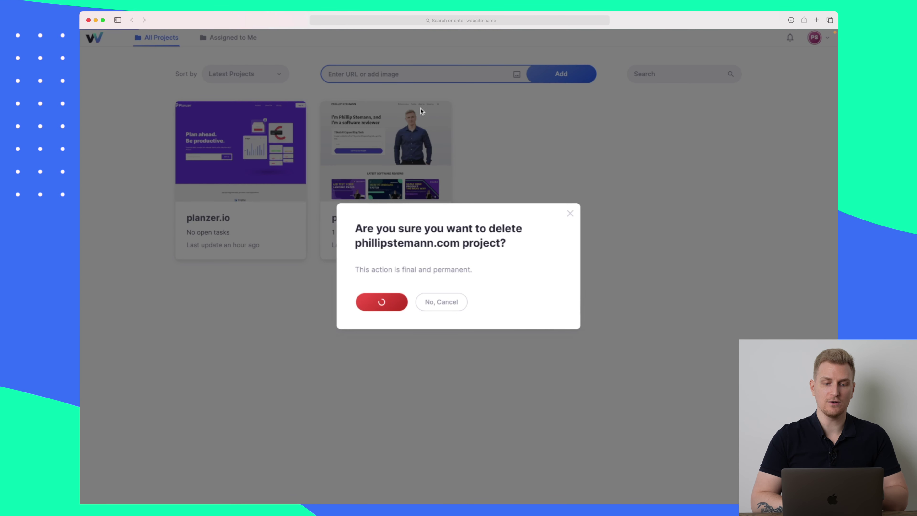
- Paste the phillipstemann.com address to create a fresh project
text(phillipstemann.com)
key(Return)
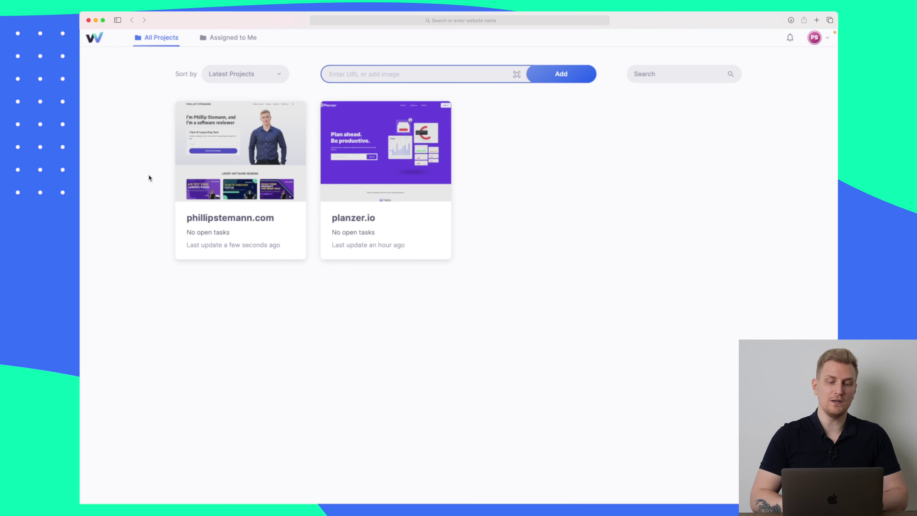
mouse_move(274, 115)
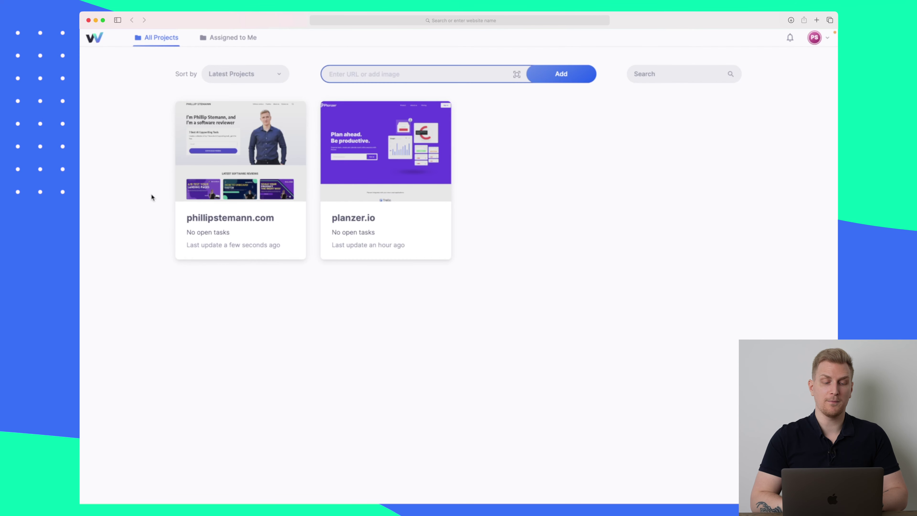
- Open the phillipstemann.com project, scroll through the site, and close its freebie popup
click(236, 168)
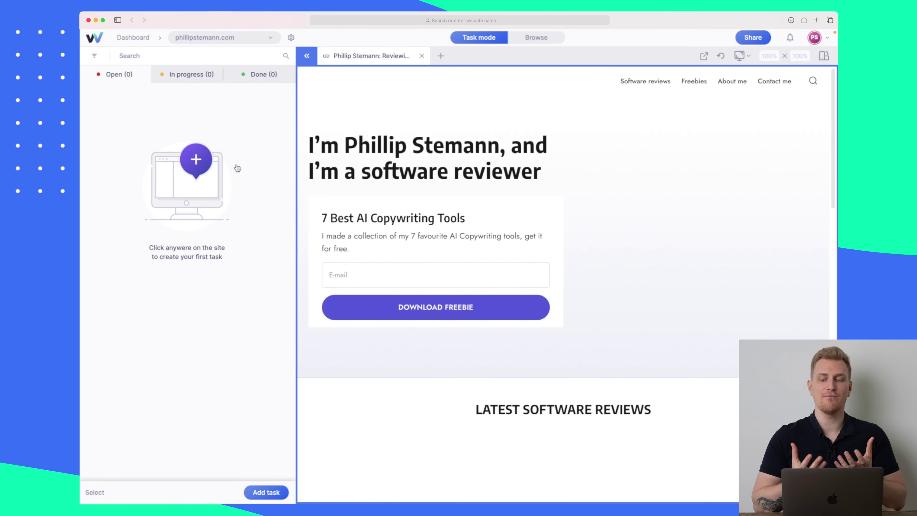
scroll(600, 194, down, 8)
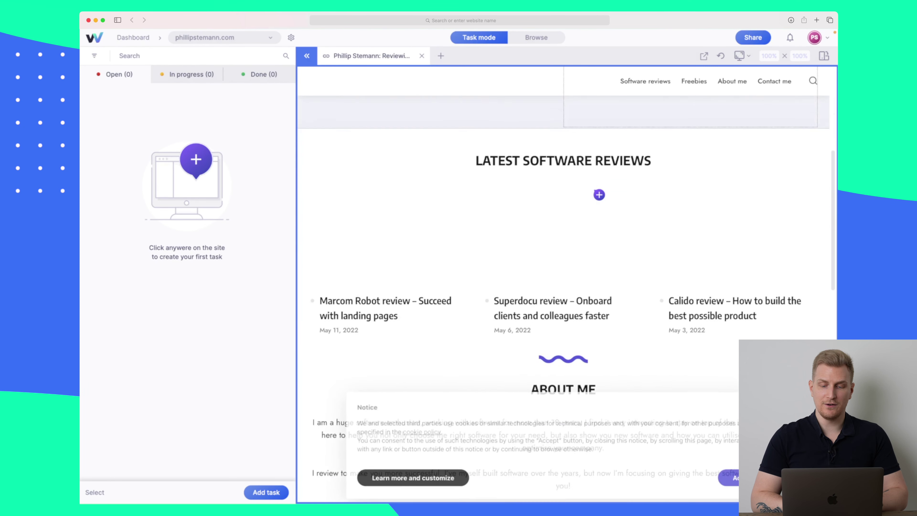
scroll(740, 191, down, 7)
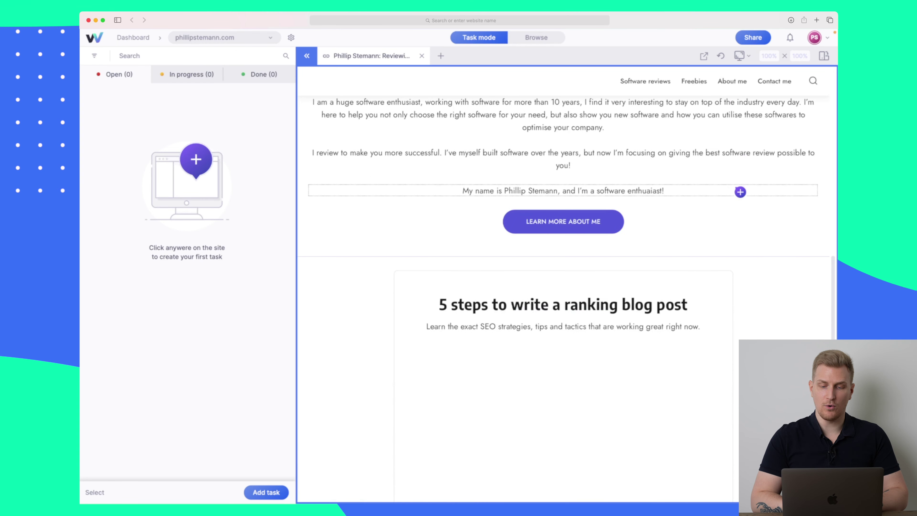
scroll(578, 317, down, 8)
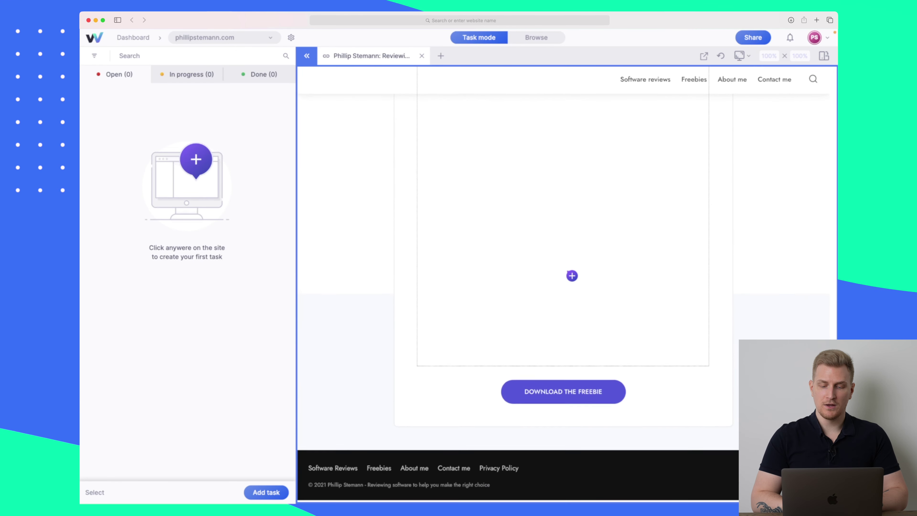
scroll(572, 276, up, 20)
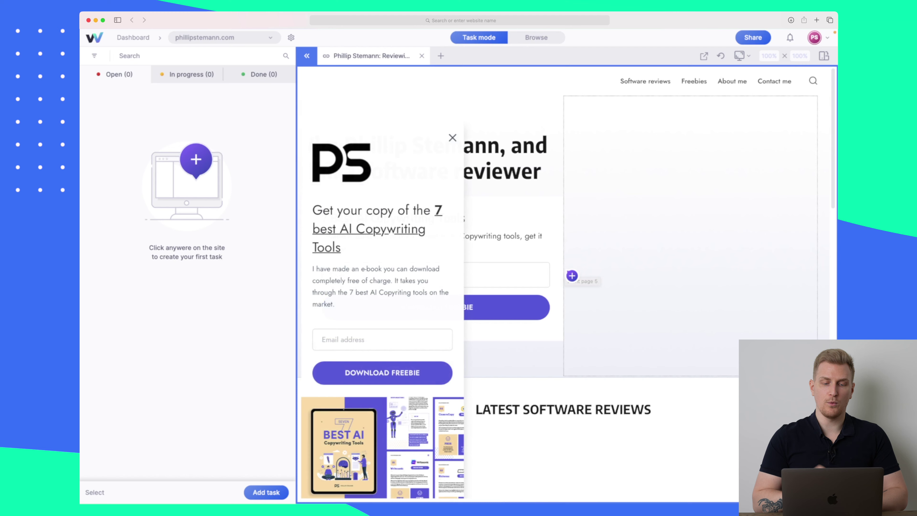
click(453, 138)
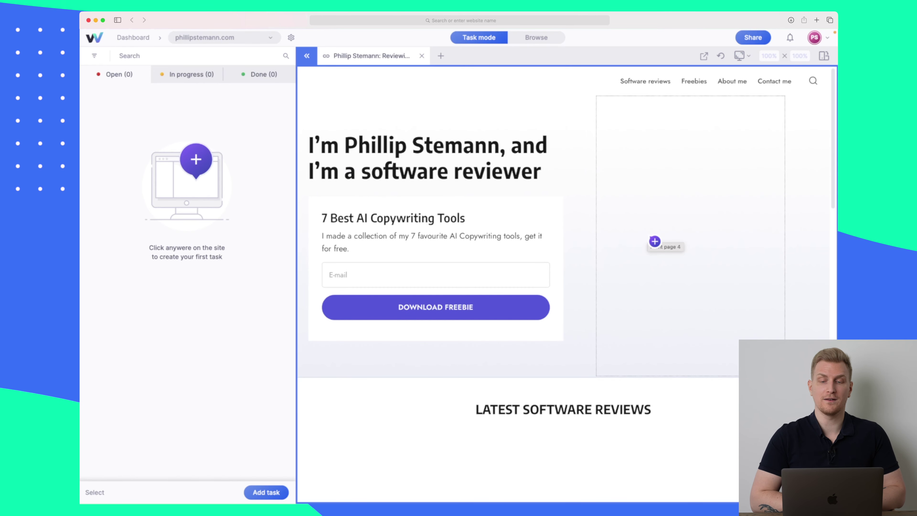
scroll(654, 241, down, 3)
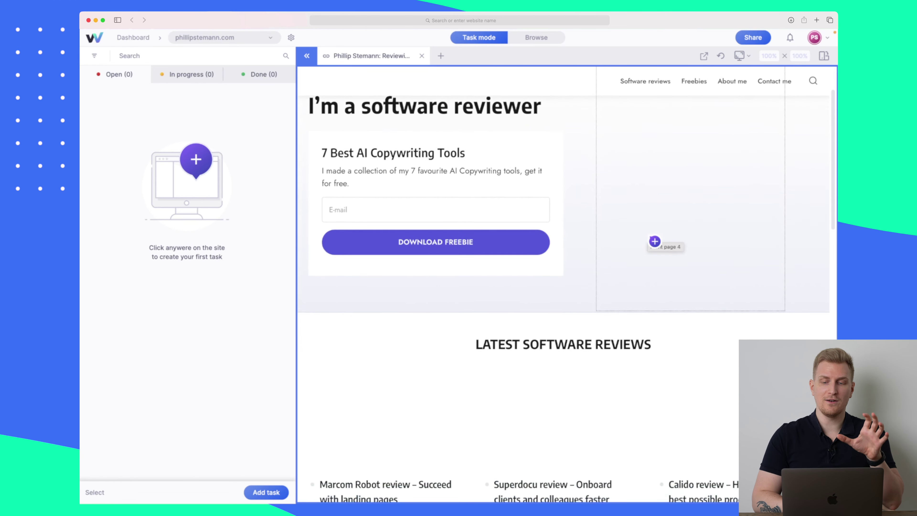
scroll(655, 241, down, 5)
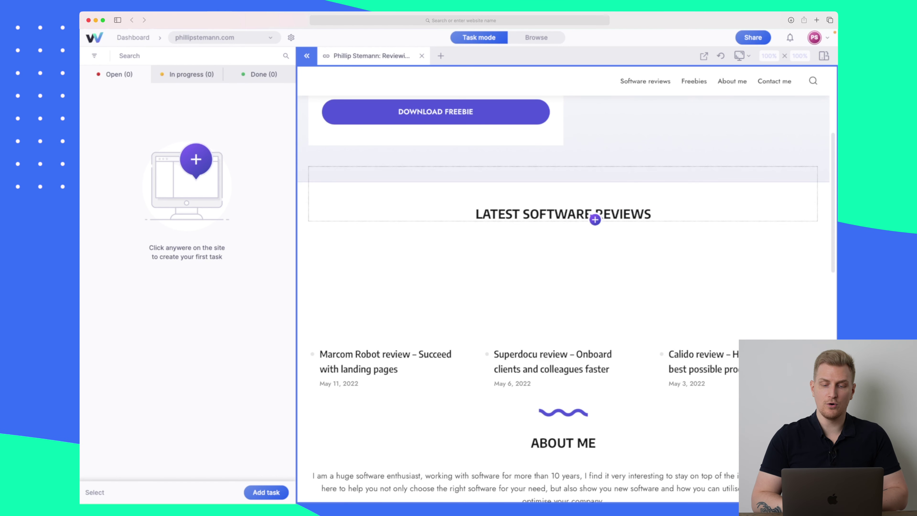
- Pin task 'Change the text' on the Latest Software Reviews heading, asking for 'Recent software reviews', Normal priority
click(608, 210)
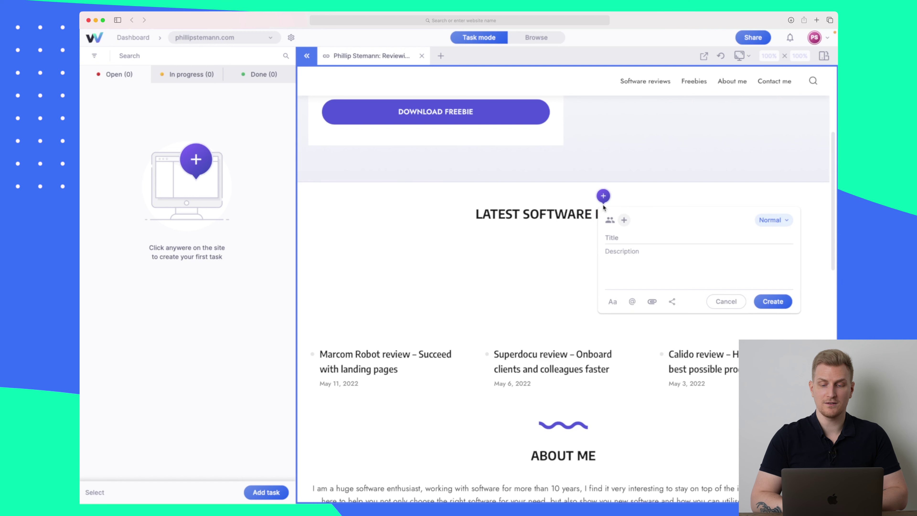
text(Ch)
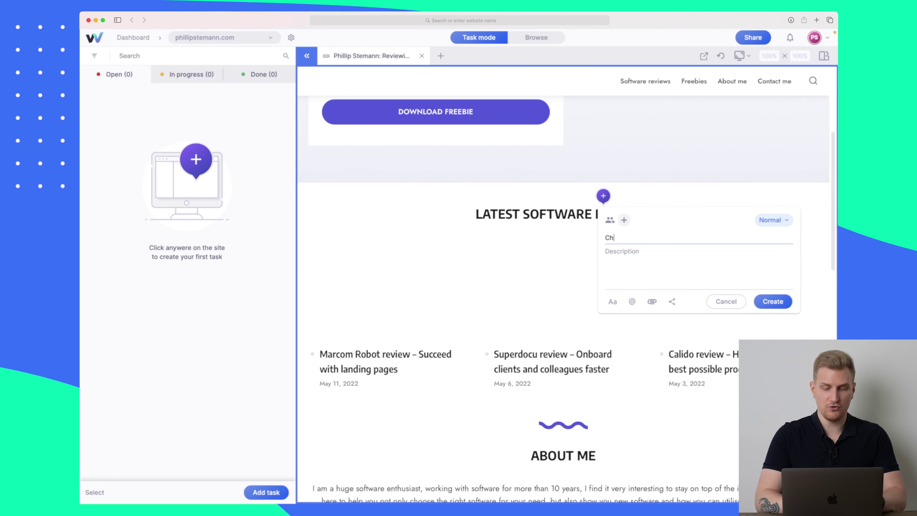
text(ange the text)
click(637, 265)
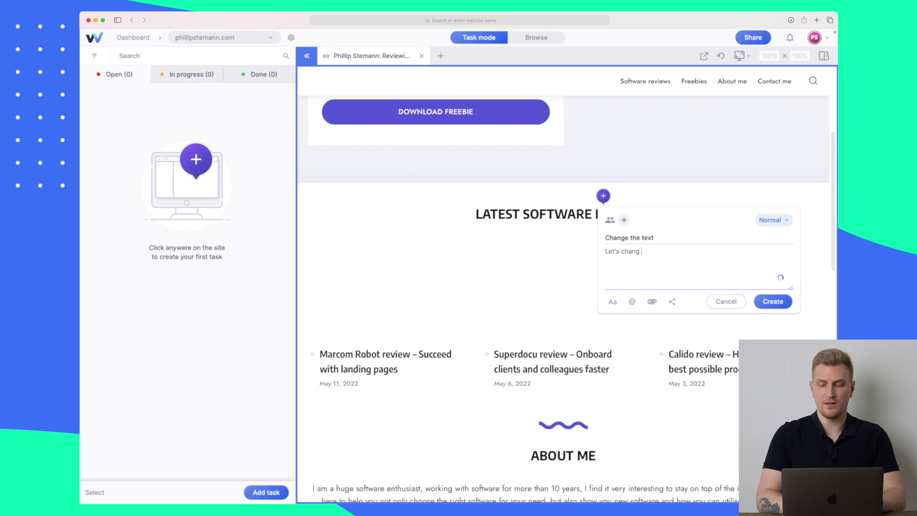
text(Let's change the text to: Re)
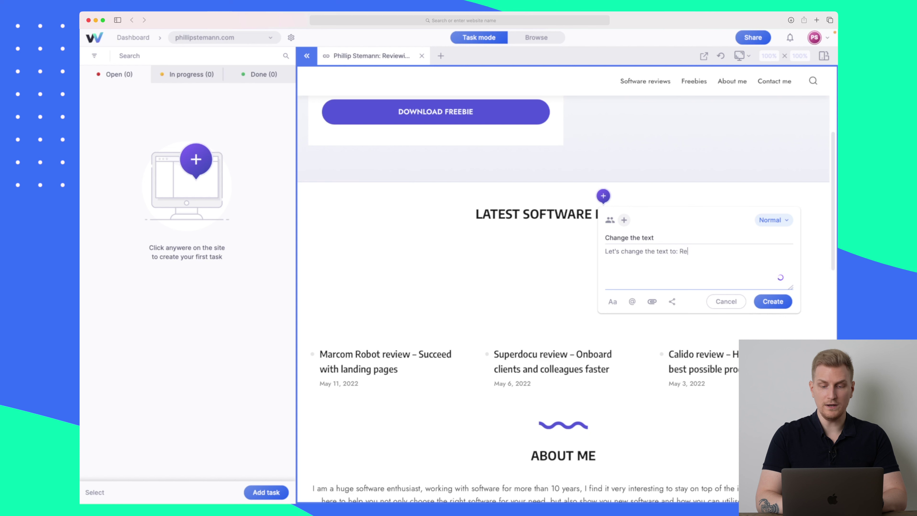
text(cent software revie)
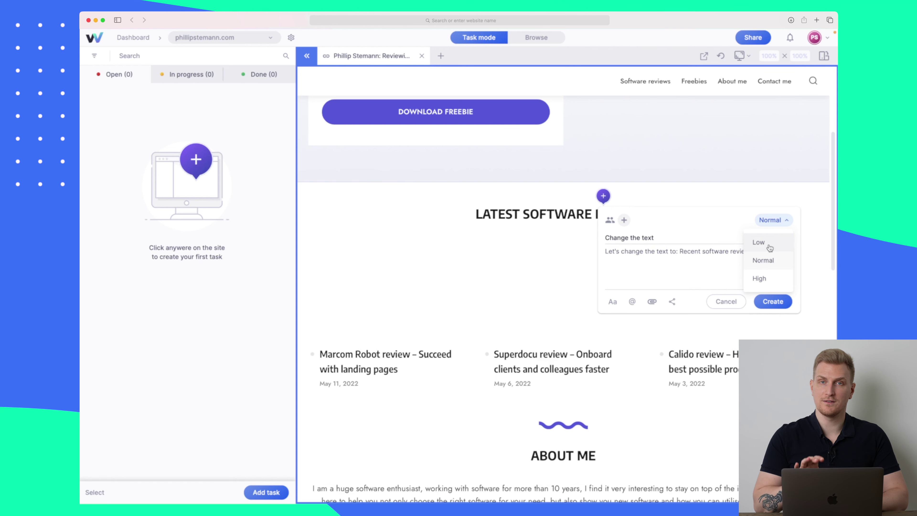
click(732, 278)
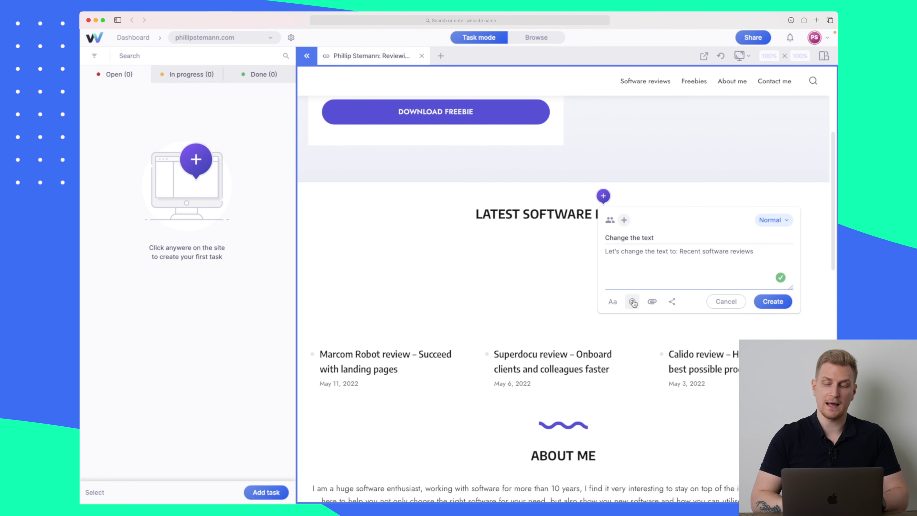
click(769, 303)
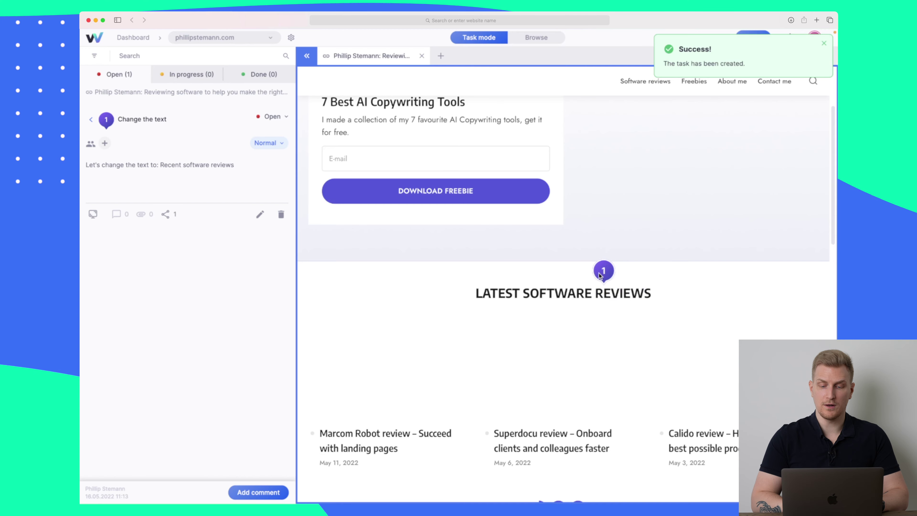
- Pin task 'Change text' with description 'Download e-paper' on the DOWNLOAD FREEBIE button, then list open tasks
scroll(599, 273, up, 2)
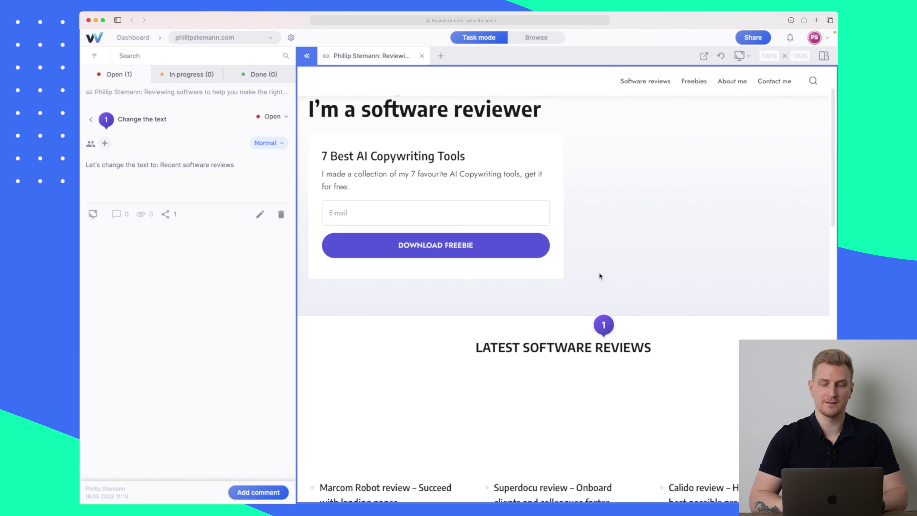
click(470, 253)
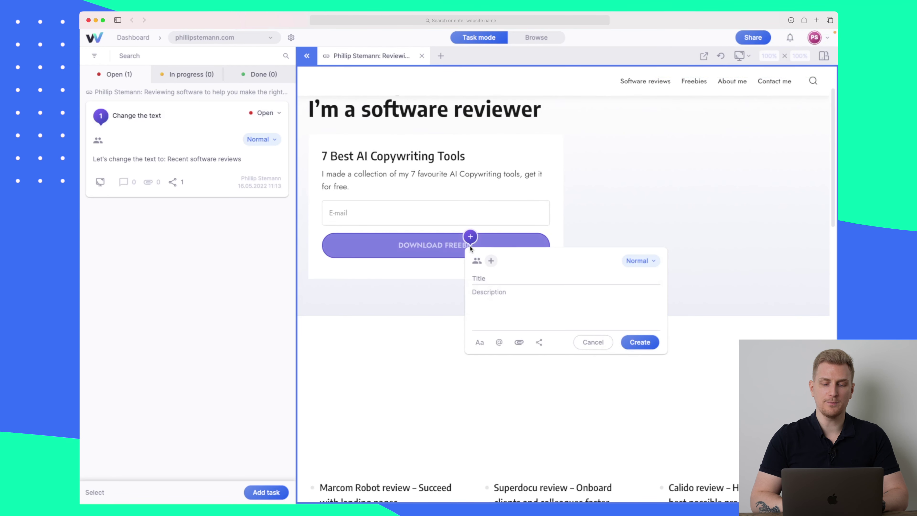
click(506, 296)
text(Do)
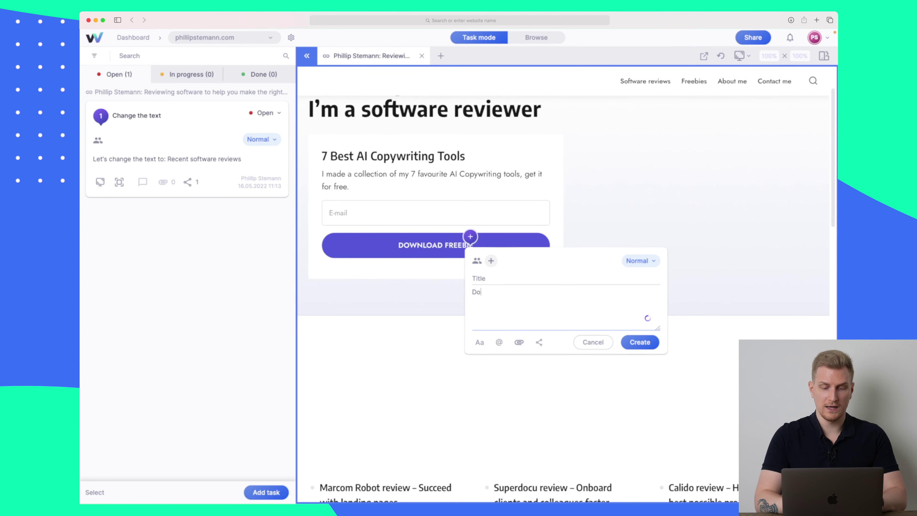
text(wnload e-paper)
click(477, 278)
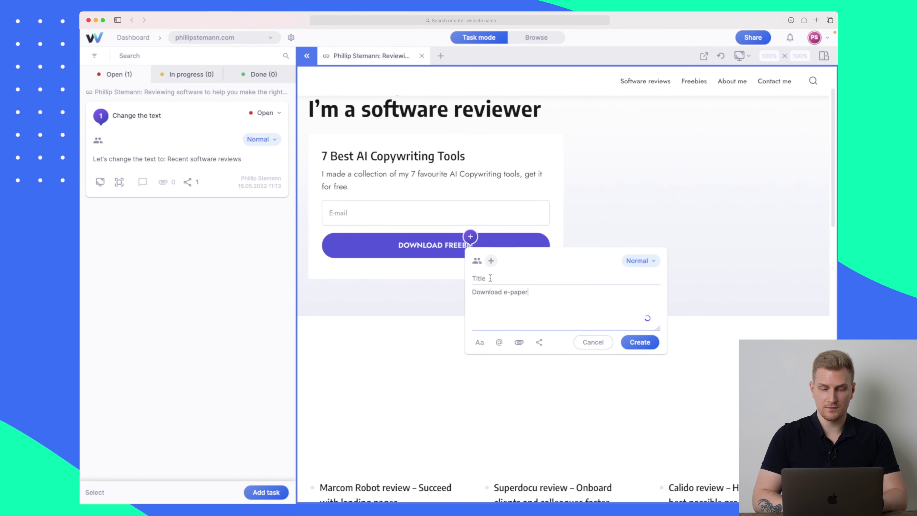
text(Change text)
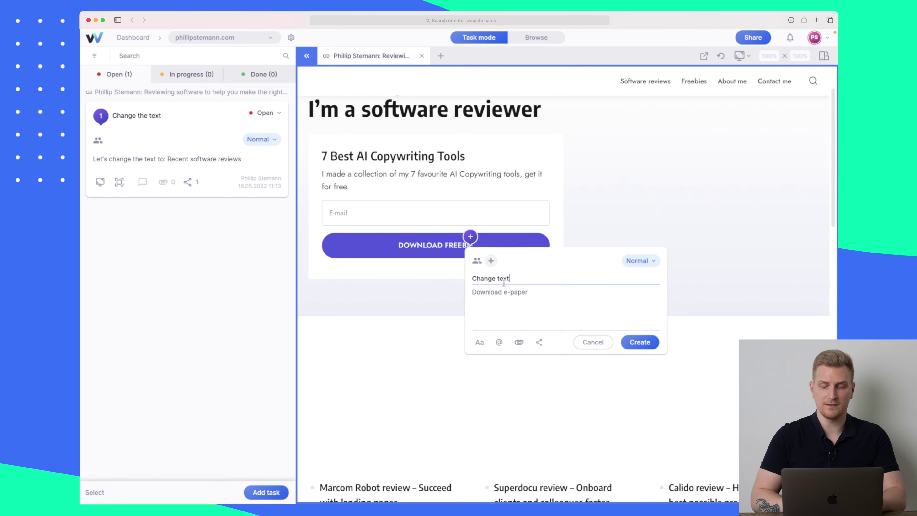
click(639, 342)
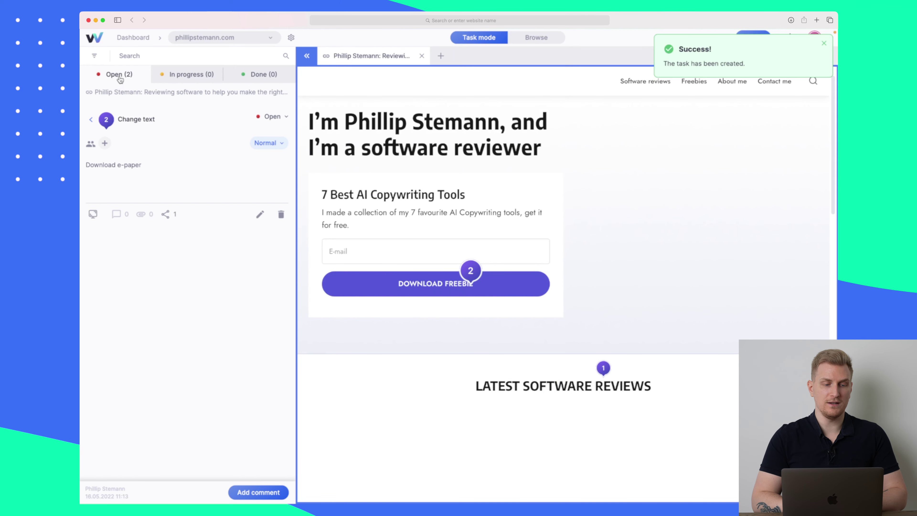
click(112, 76)
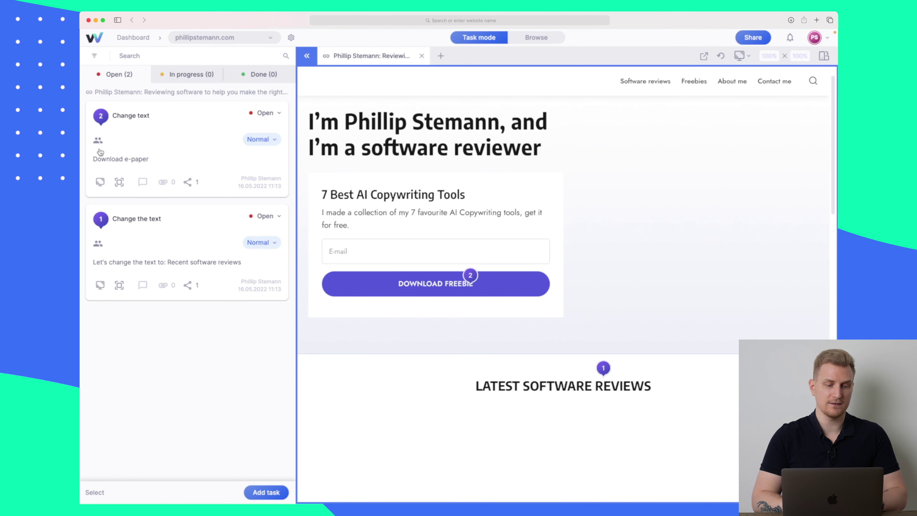
- Assign the Change text task to the project member and set its status to In progress
click(144, 128)
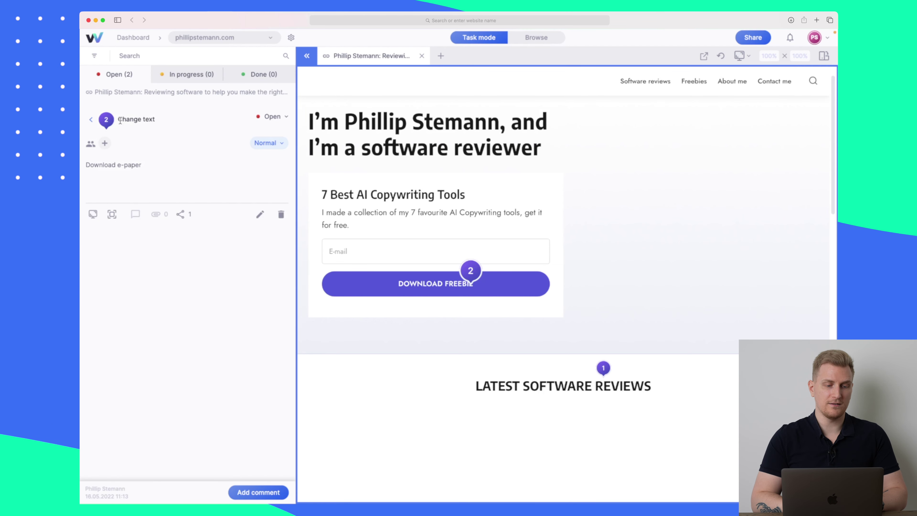
click(104, 142)
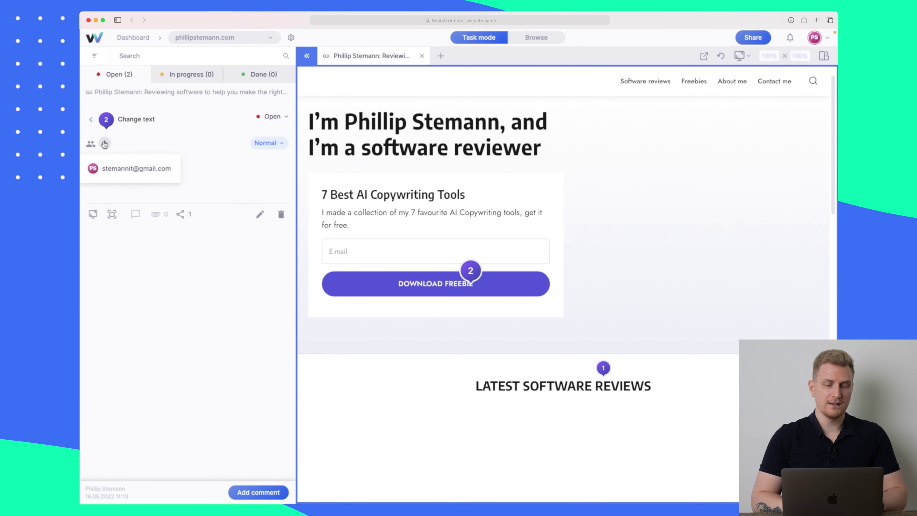
click(130, 168)
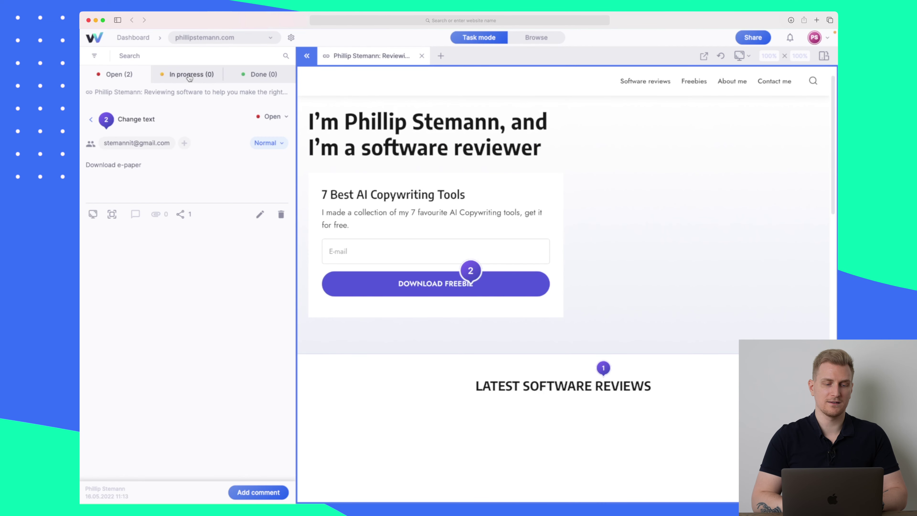
click(277, 122)
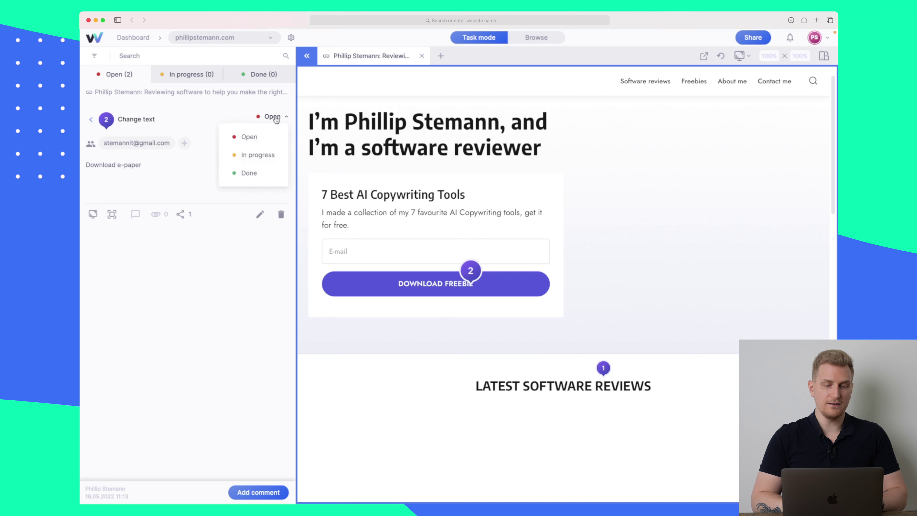
click(254, 154)
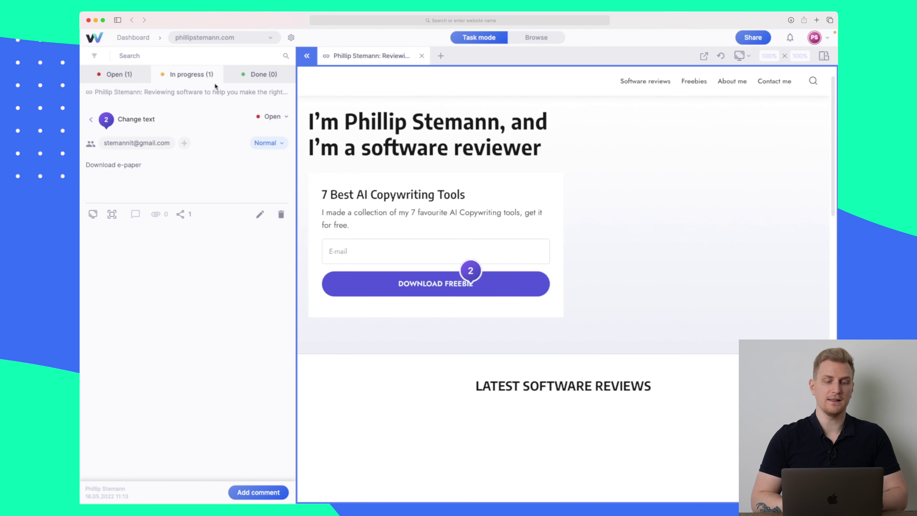
- Review the Open and In progress task lists and peek at the Change text task
click(194, 74)
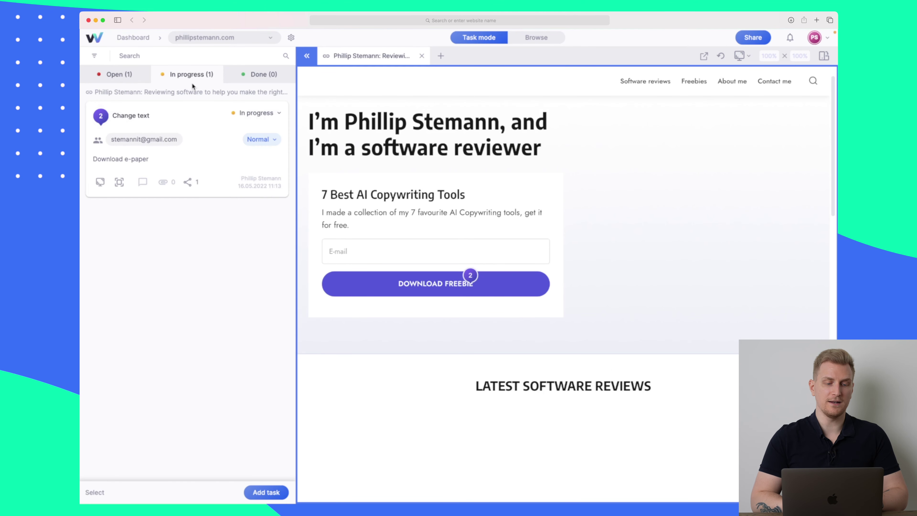
click(120, 76)
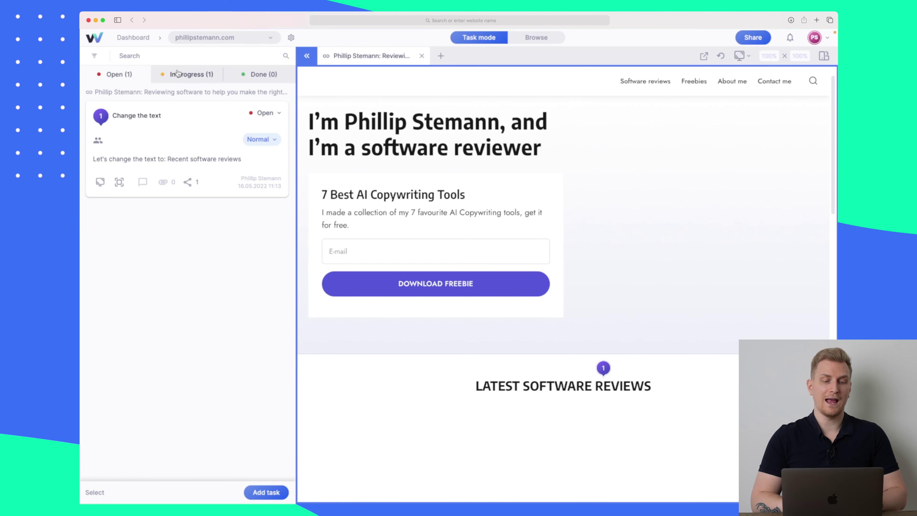
click(184, 76)
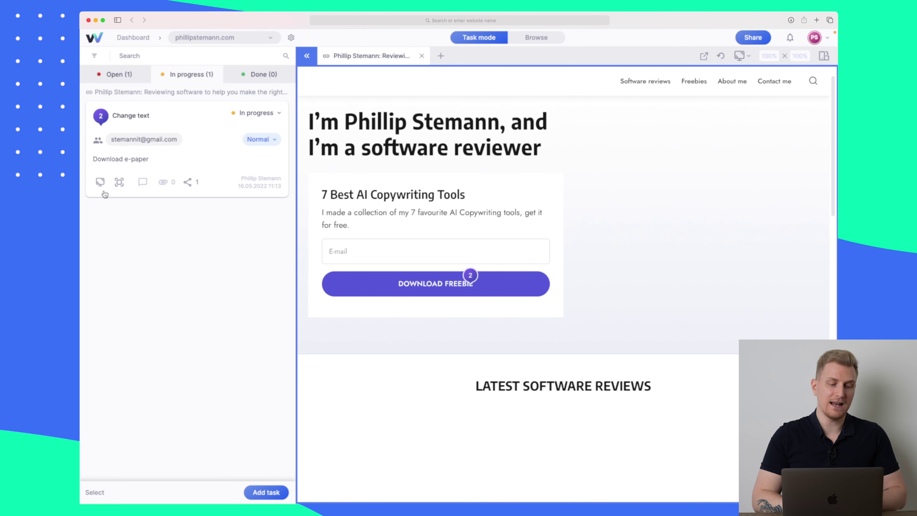
mouse_move(100, 183)
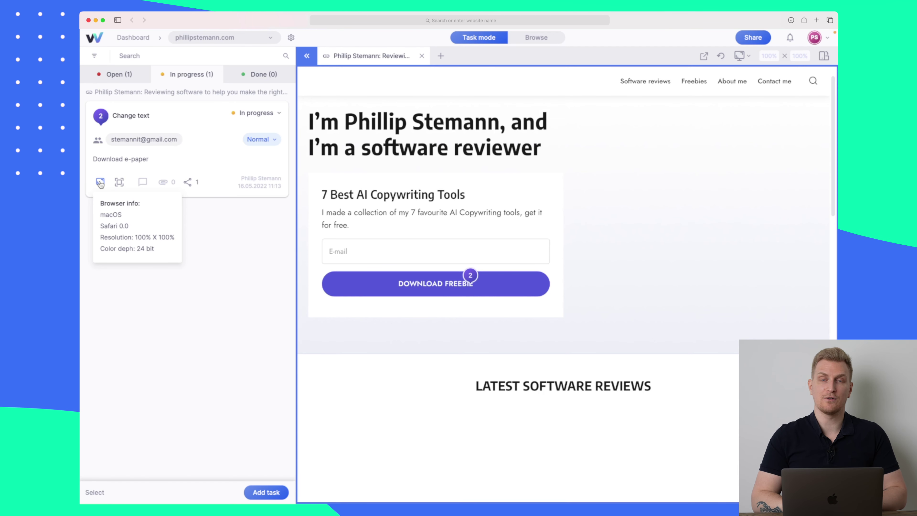
click(121, 183)
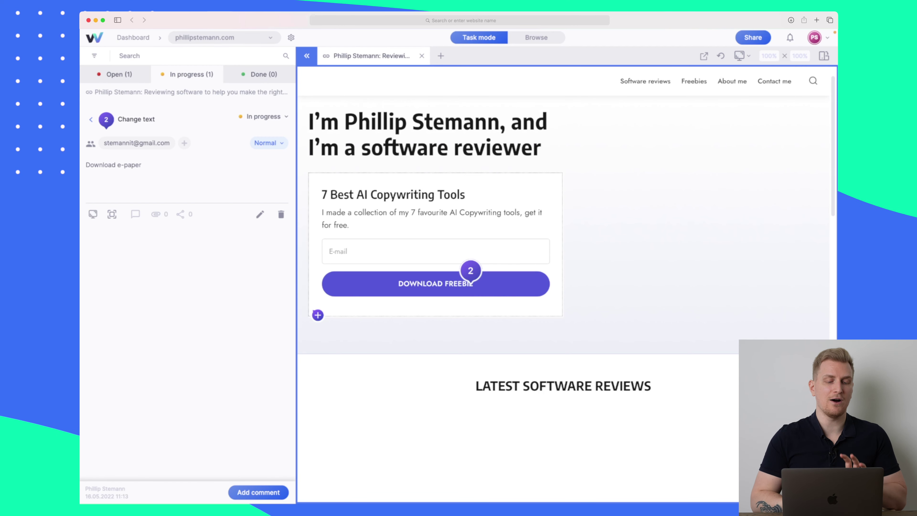
click(107, 122)
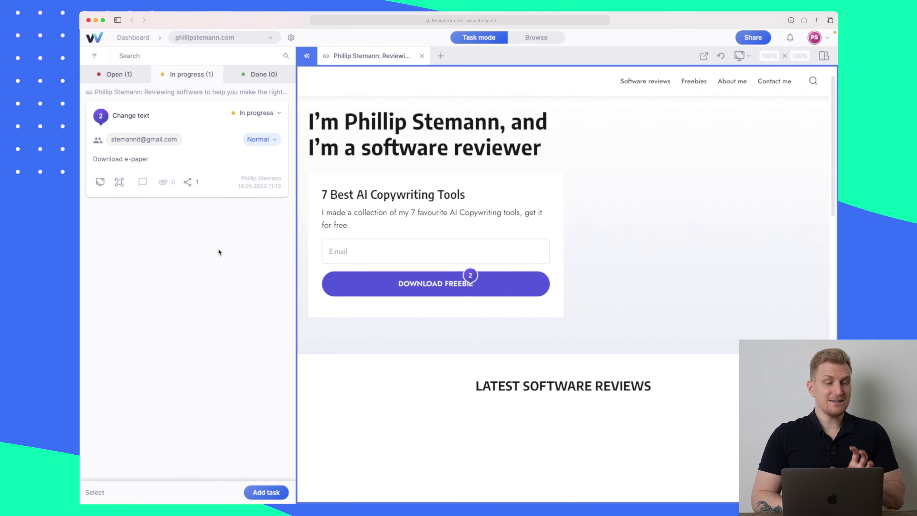
- Toggle task selection on and off, start a new task, then switch from Task mode to Browse
click(95, 492)
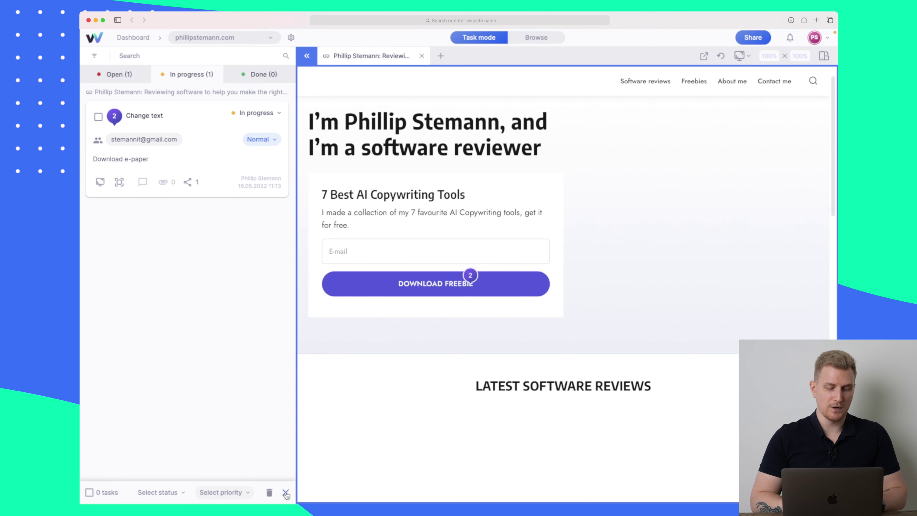
click(286, 492)
click(266, 493)
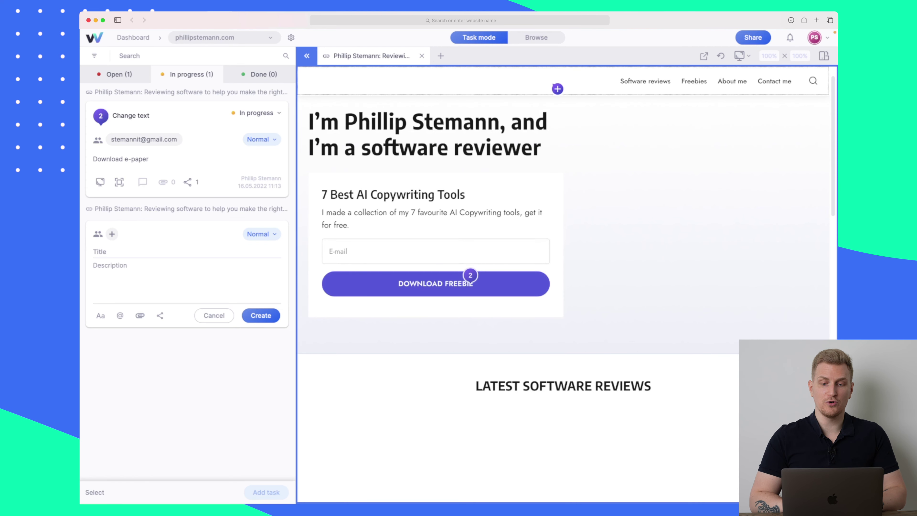
click(542, 42)
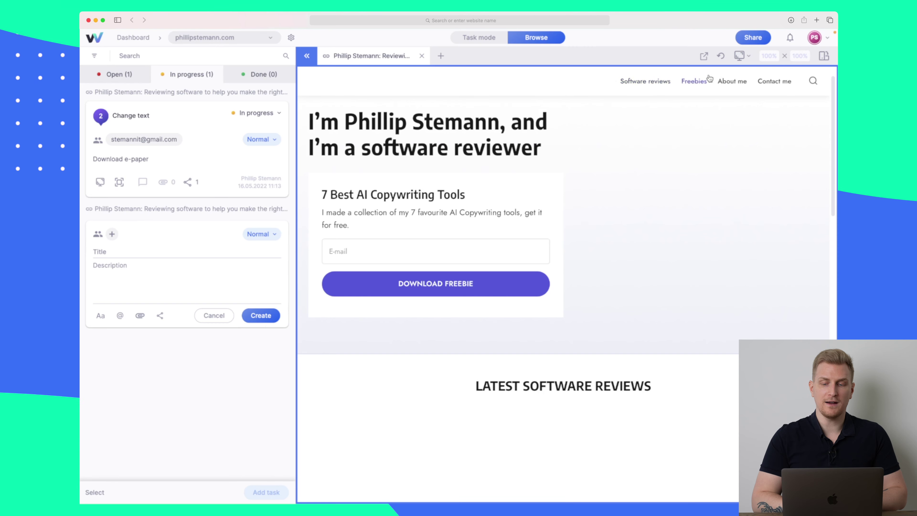
- Open the site's Software reviews and Freebies pages in new tabs, ending on Software reviews
click(656, 83)
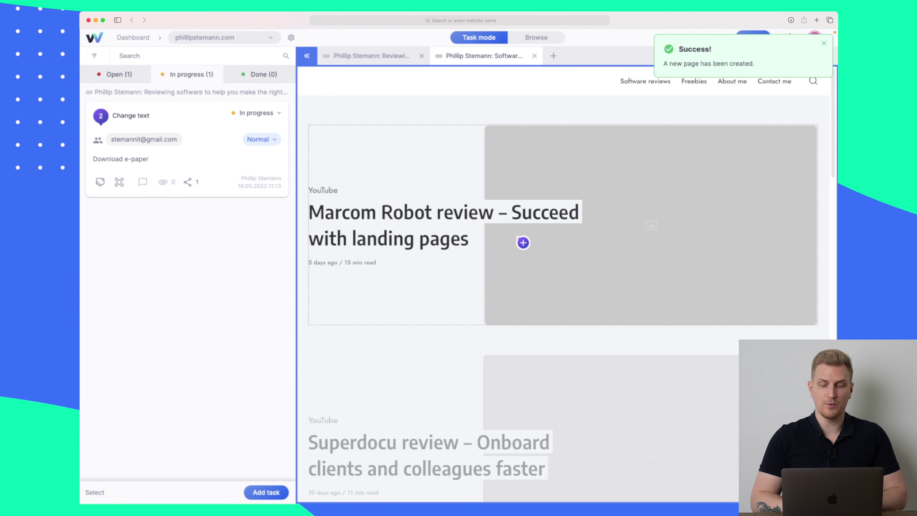
click(390, 56)
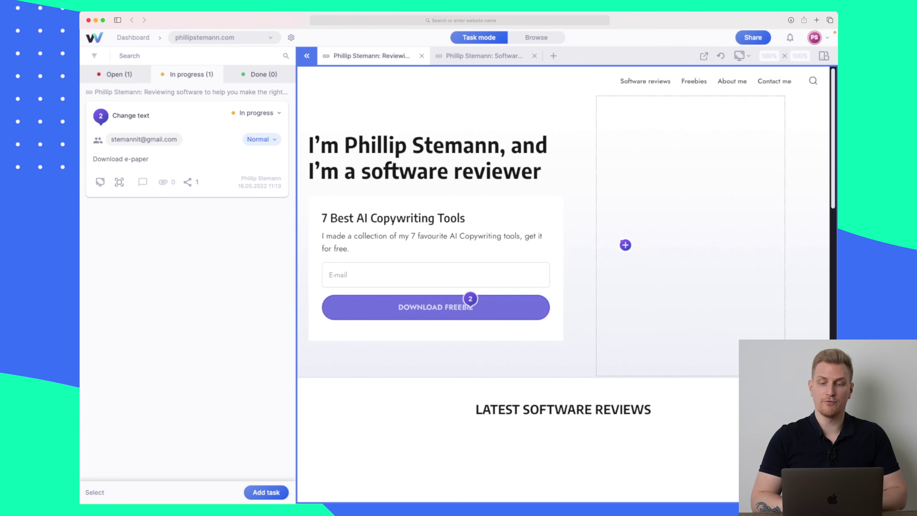
scroll(491, 237, down, 5)
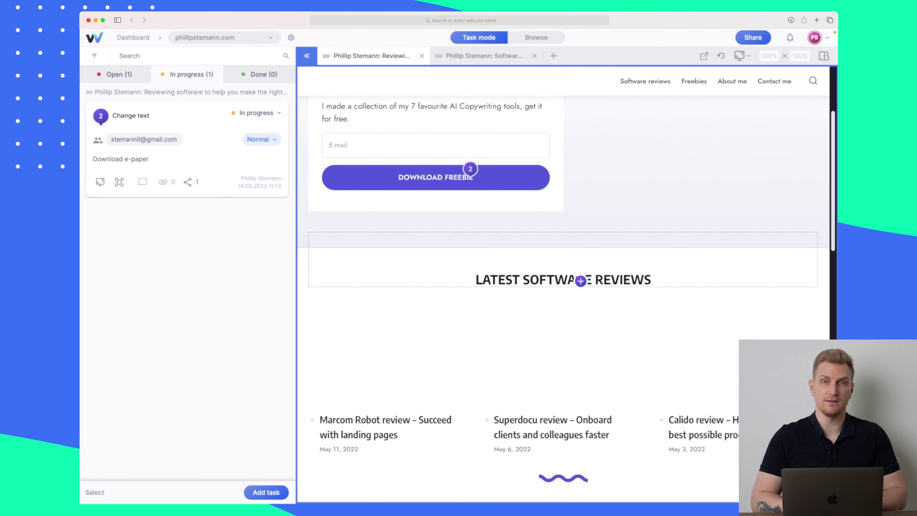
scroll(580, 280, up, 5)
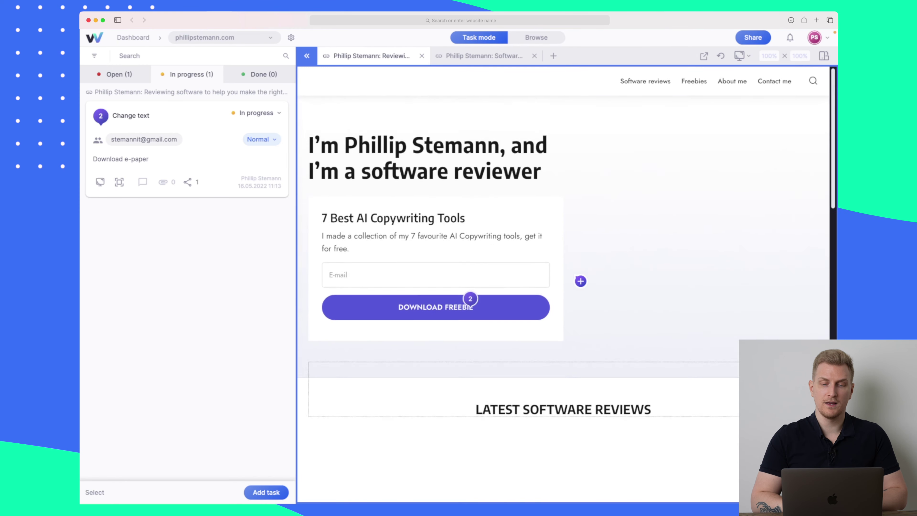
click(508, 55)
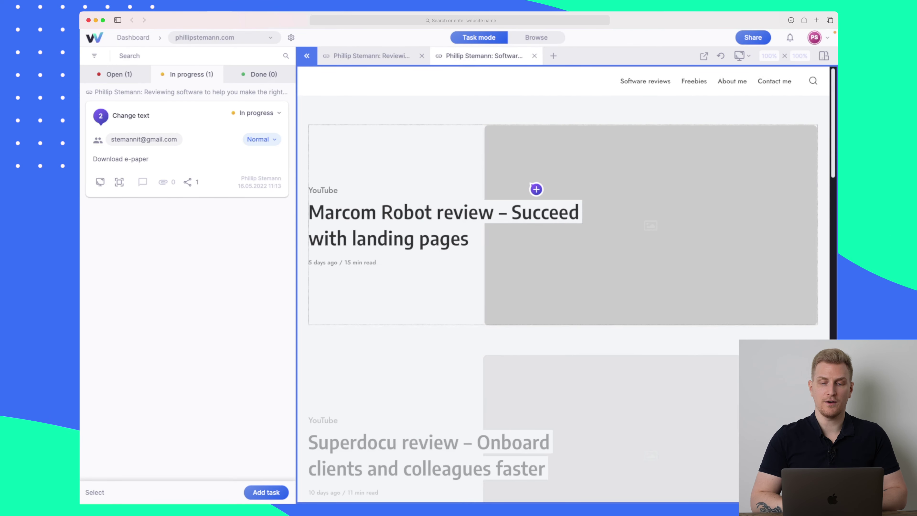
click(536, 38)
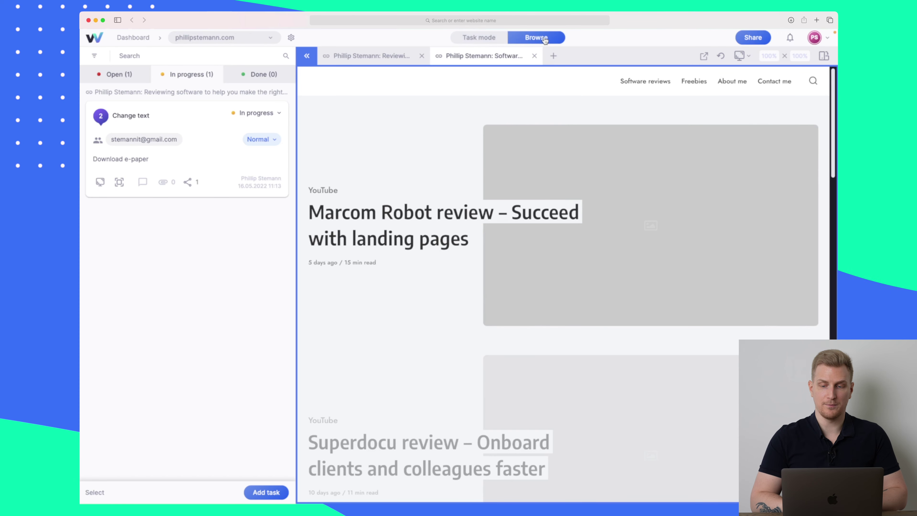
click(694, 82)
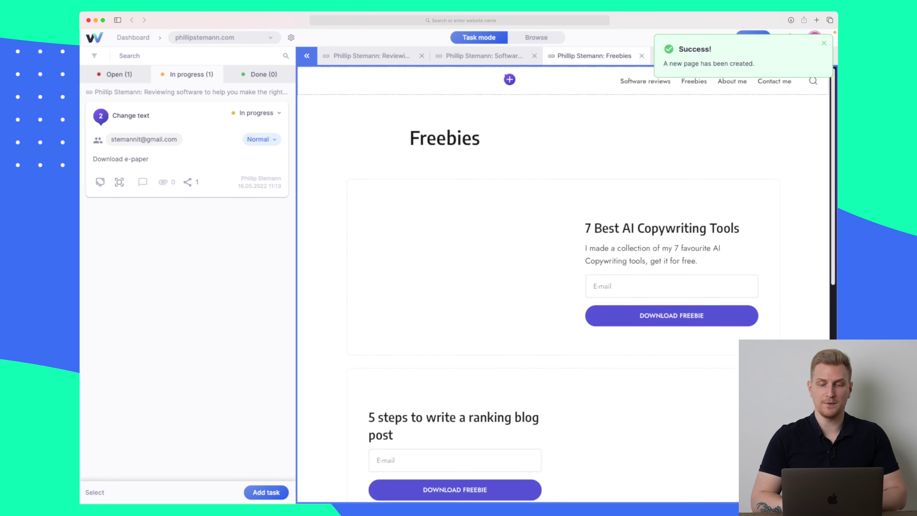
click(492, 56)
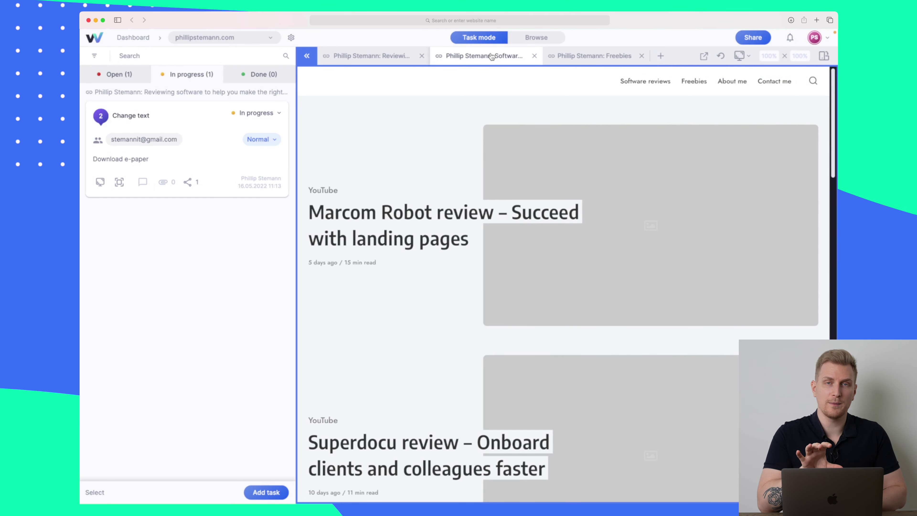
- Scroll the Software reviews page, placing and discarding a task pin on the Superdocu review title
scroll(524, 211, down, 6)
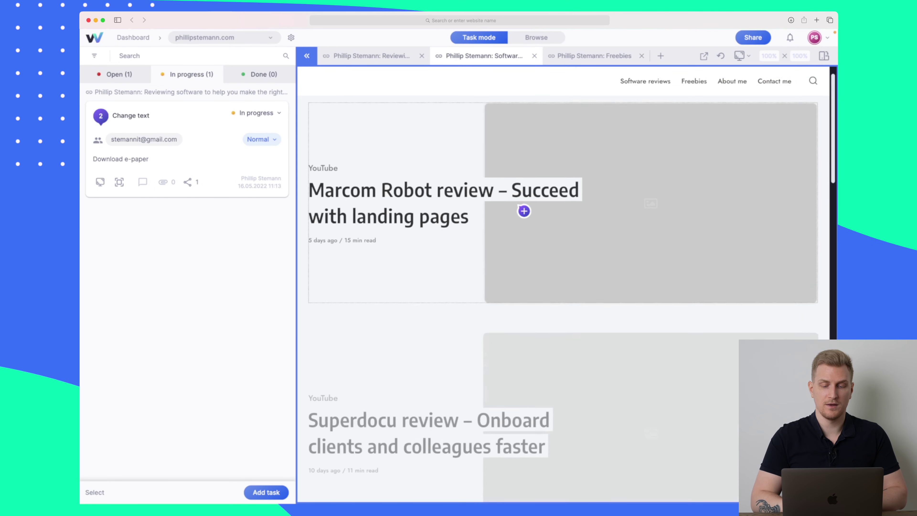
scroll(524, 211, down, 2)
click(517, 190)
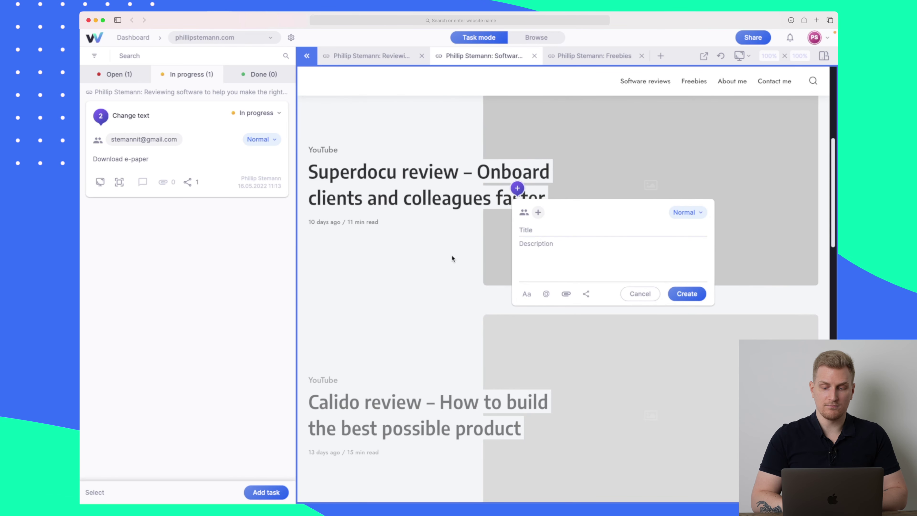
click(646, 296)
scroll(614, 304, down, 15)
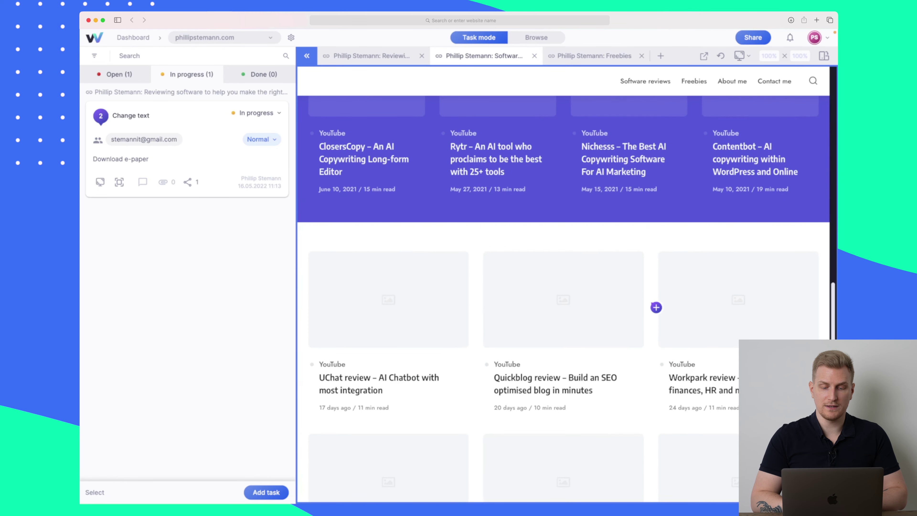
scroll(517, 289, down, 3)
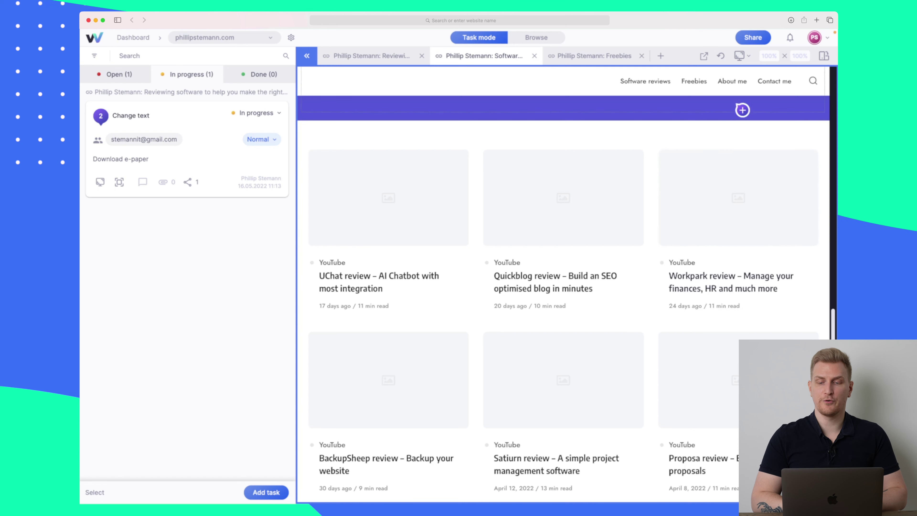
- Preview the page at iPad Pro size, then switch to iPhone 11 Pro Max
click(740, 57)
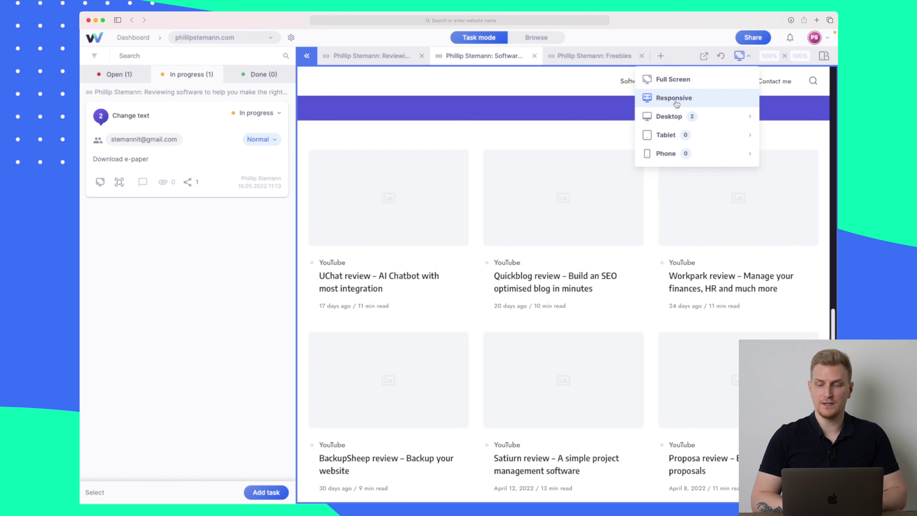
click(666, 135)
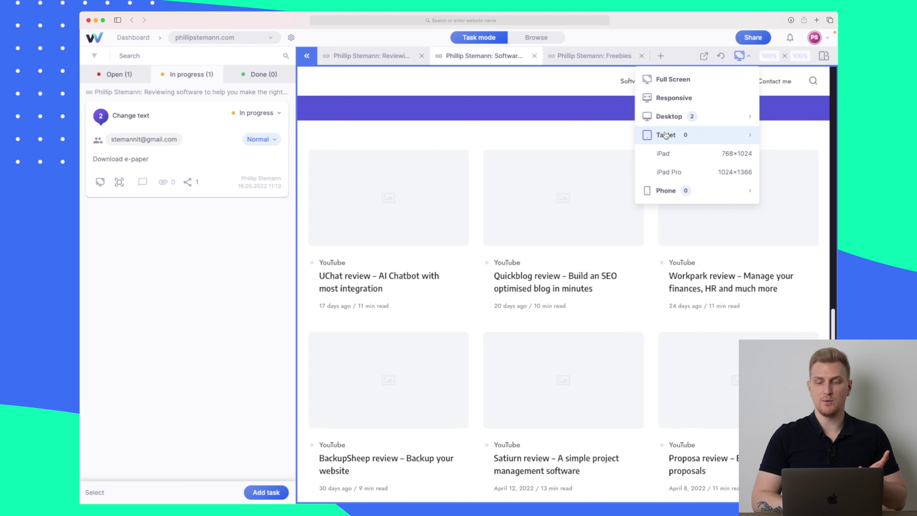
click(679, 172)
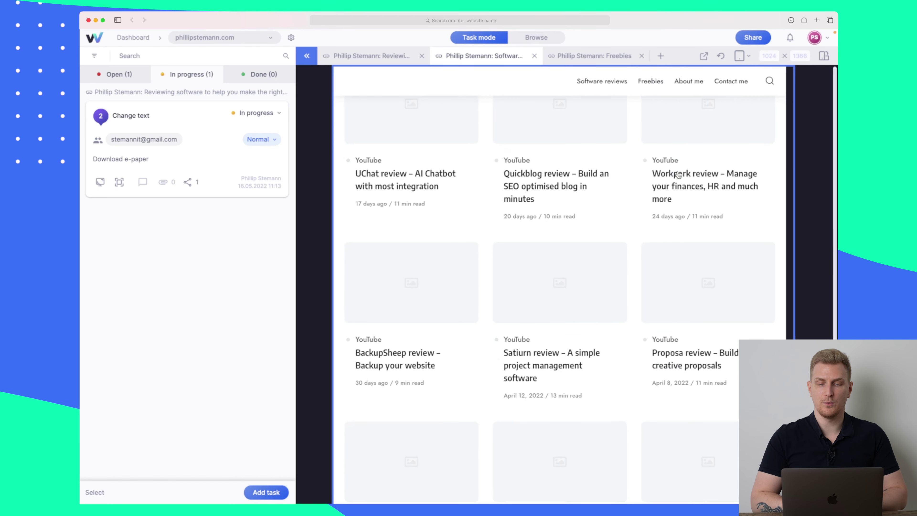
click(743, 56)
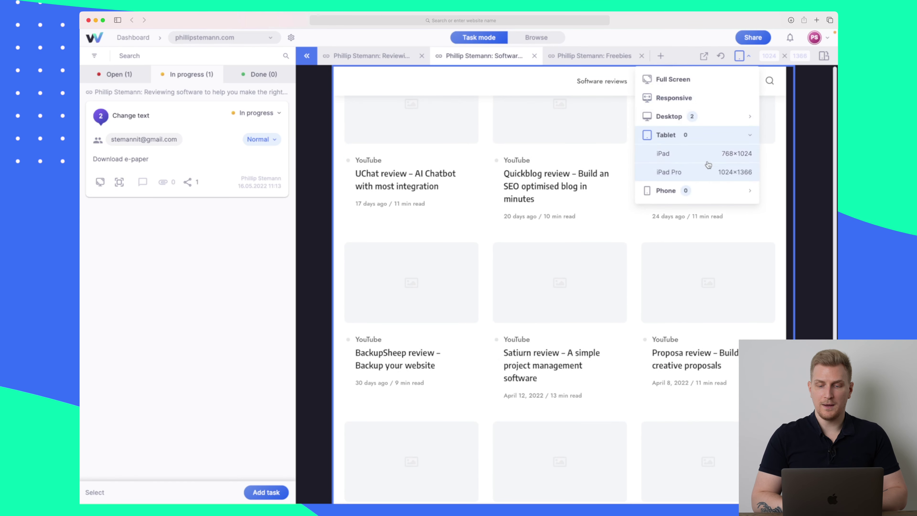
click(683, 191)
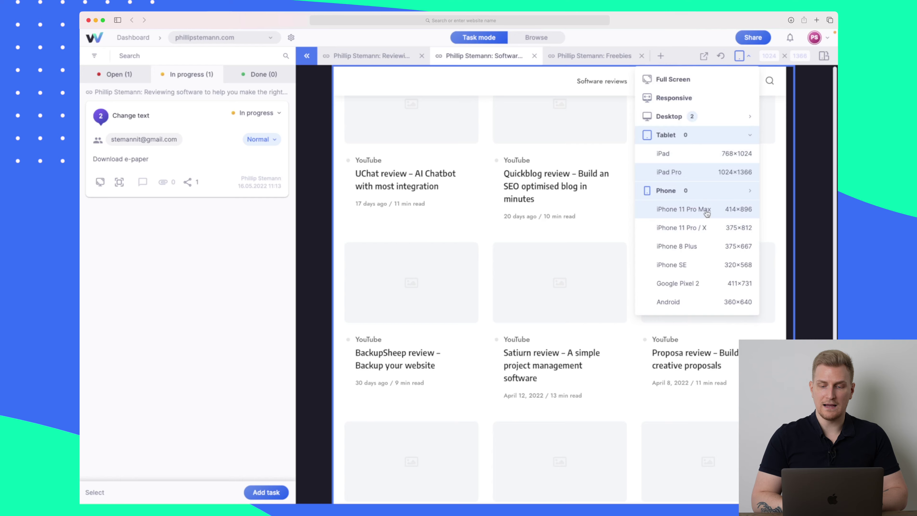
click(683, 209)
scroll(605, 227, down, 3)
scroll(605, 227, up, 3)
scroll(605, 227, up, 5)
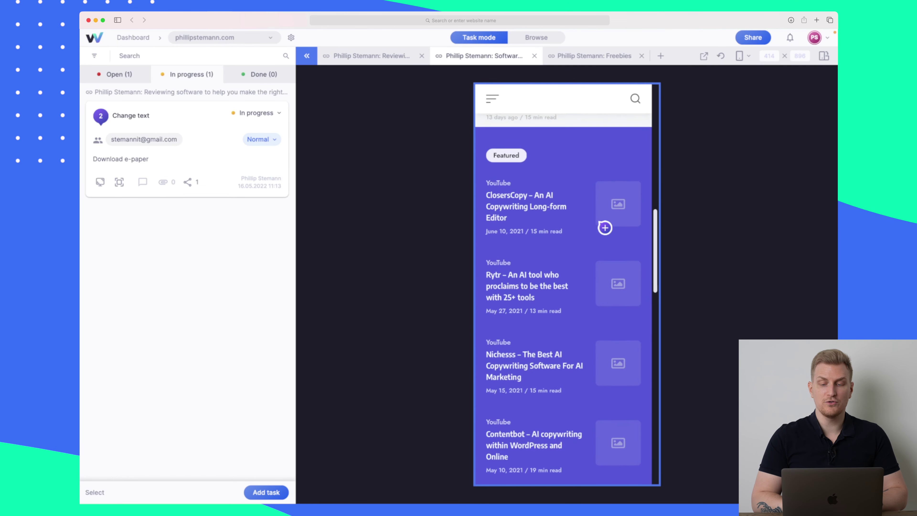
scroll(606, 228, down, 10)
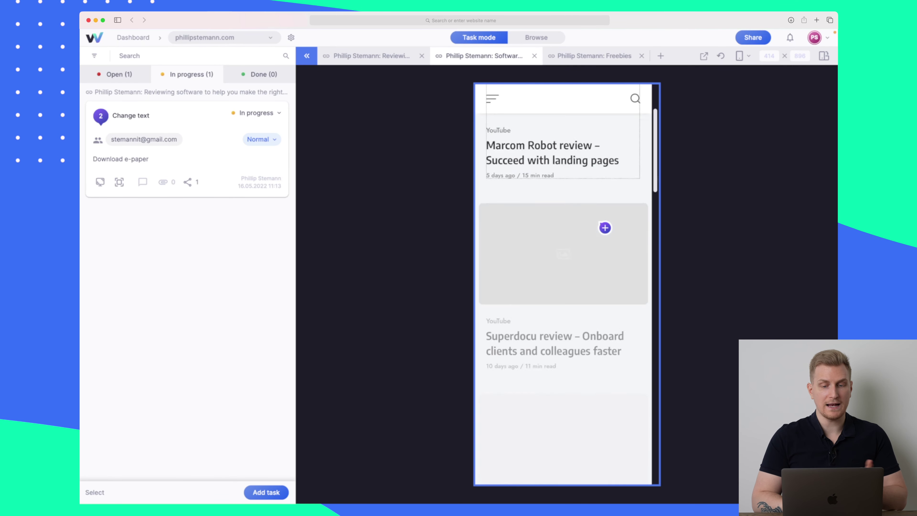
- In Browse mode, toggle the site's mobile menu, open its search bar, then return to Task mode
click(538, 43)
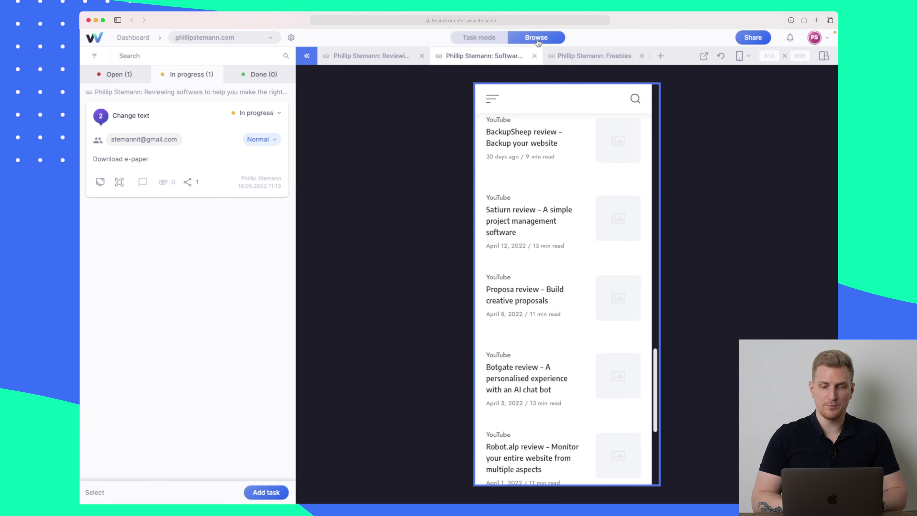
click(492, 99)
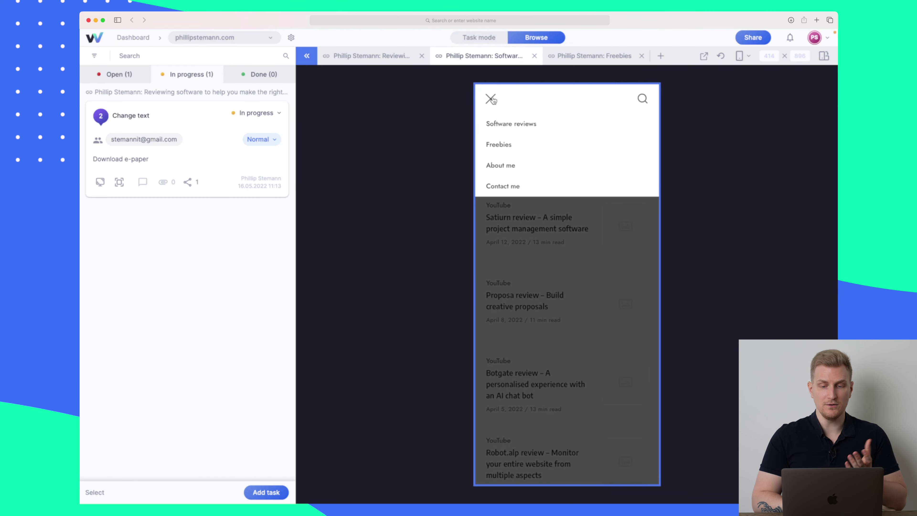
click(492, 99)
click(640, 99)
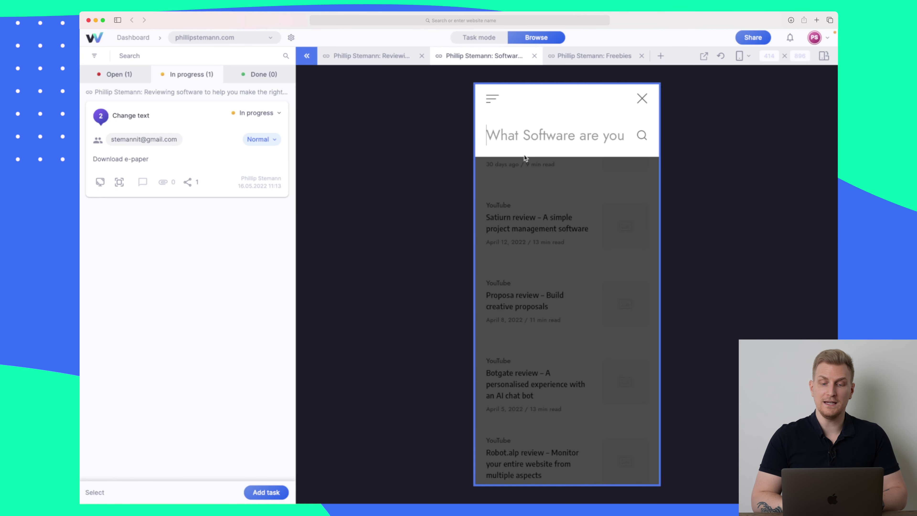
click(486, 40)
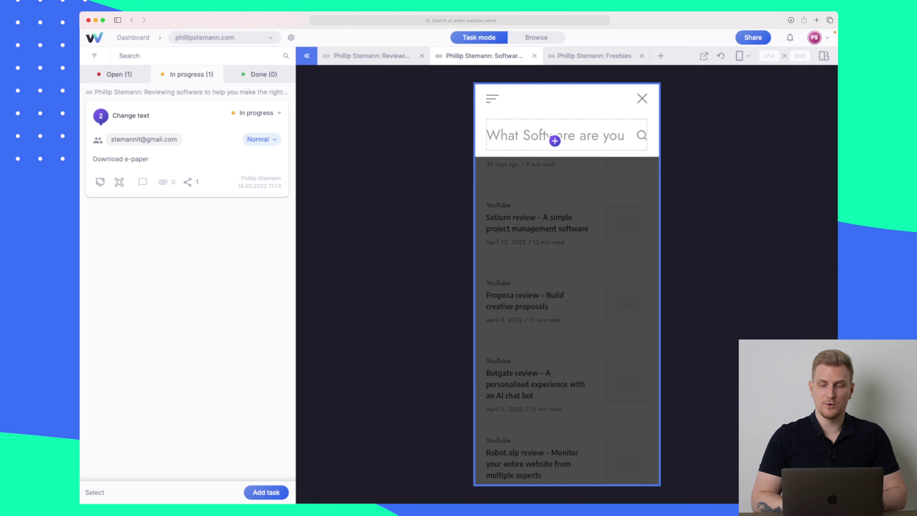
- Add task 'Make the text smaller on iPhone' on the phone search bar
click(548, 136)
text(Make the tex)
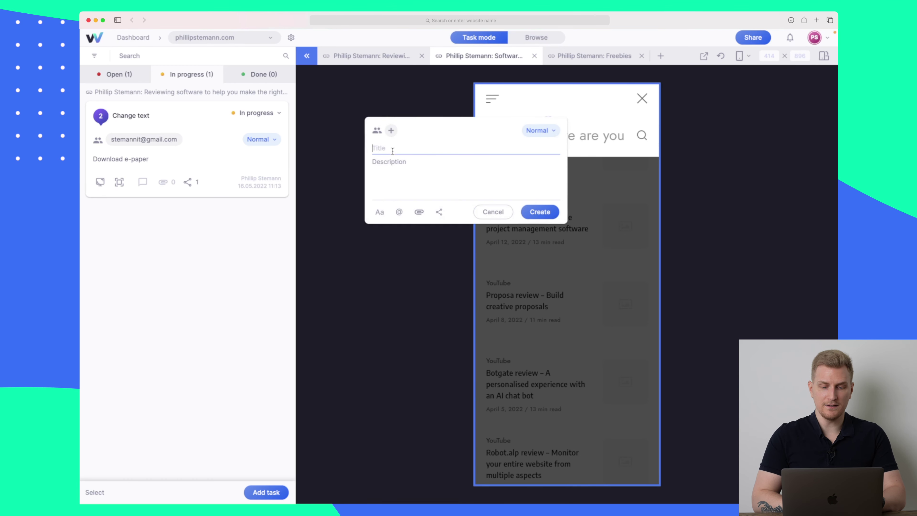
text(t sm)
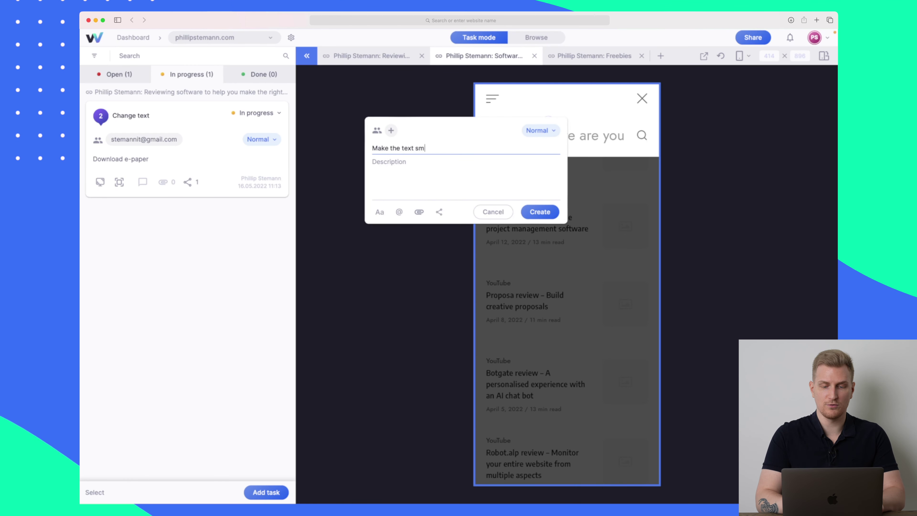
text(aller on iPhone)
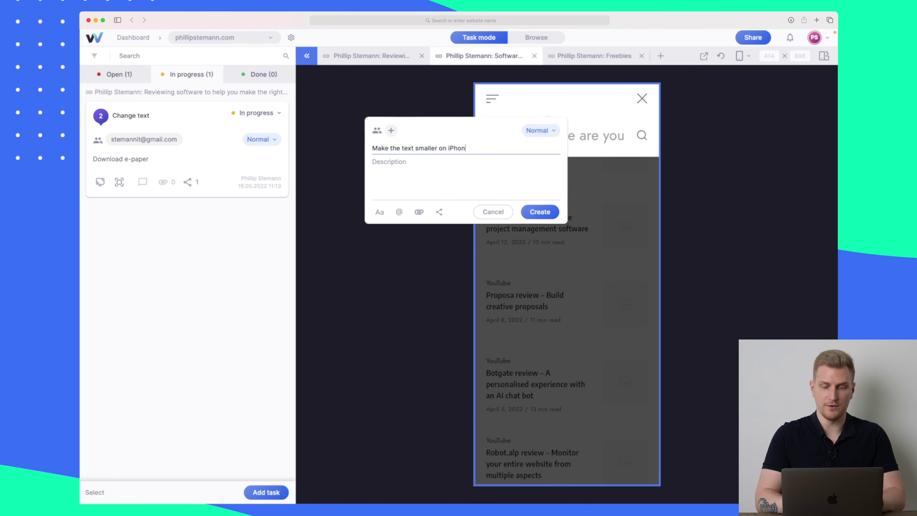
click(554, 216)
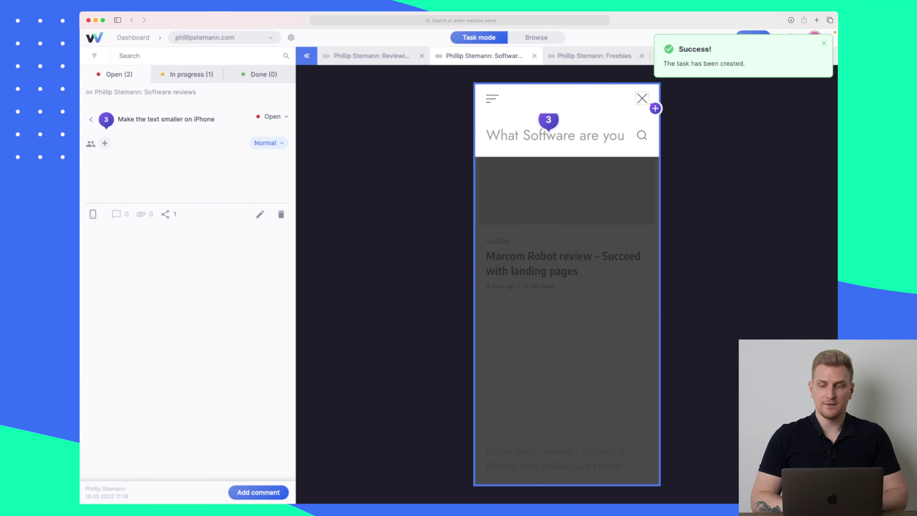
click(544, 40)
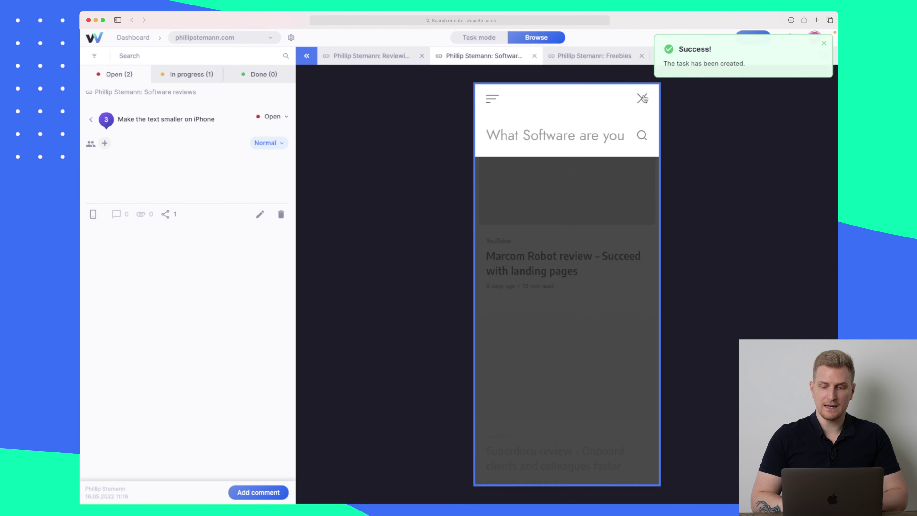
click(484, 41)
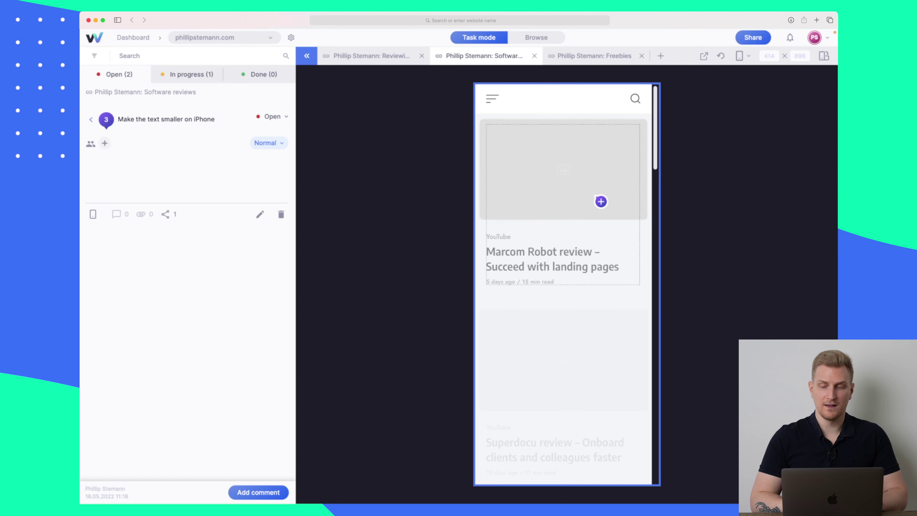
scroll(601, 201, down, 10)
scroll(601, 202, up, 10)
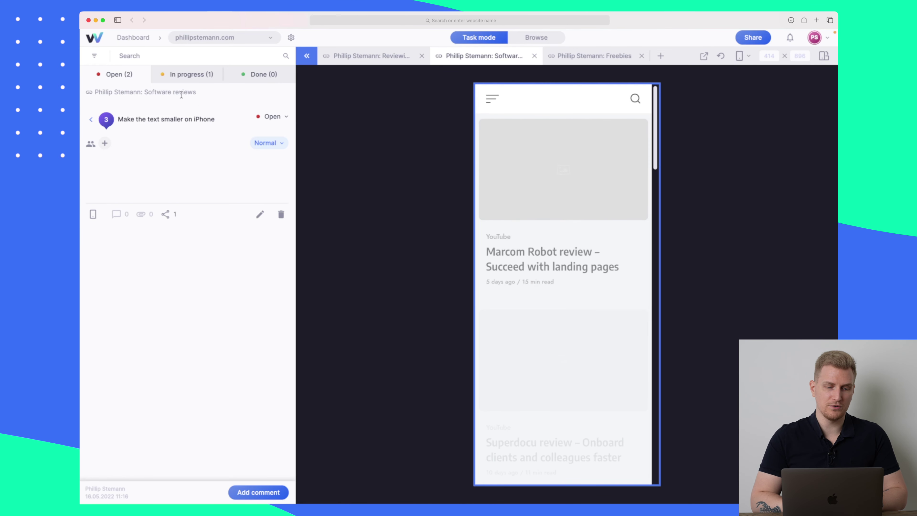
- Review task 3's details from the open tasks list
click(129, 74)
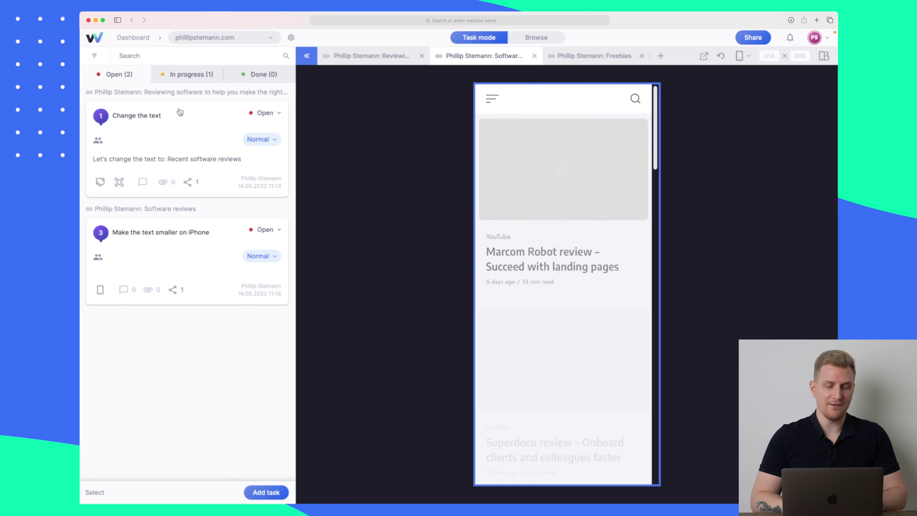
click(166, 235)
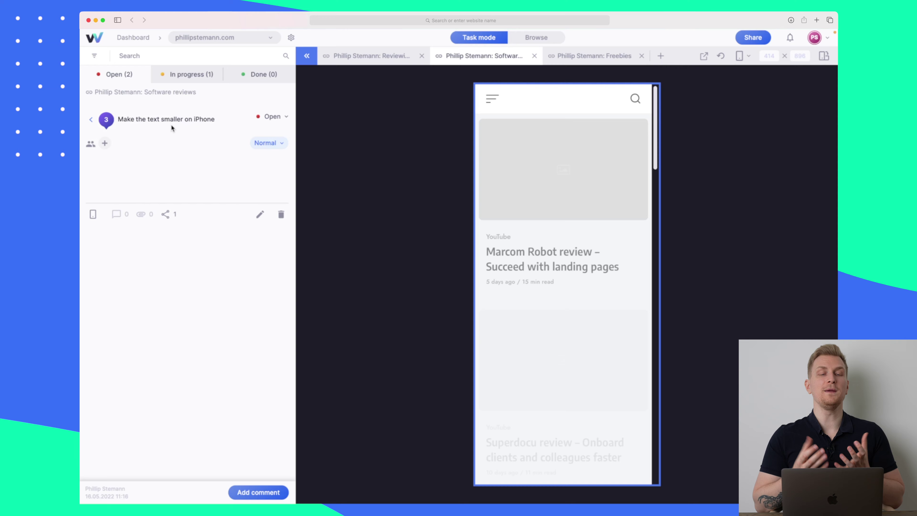
click(91, 123)
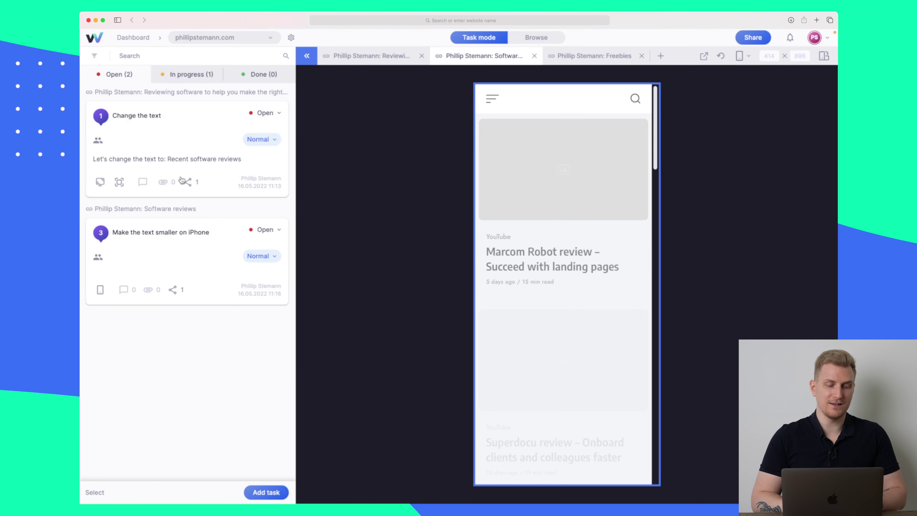
click(169, 245)
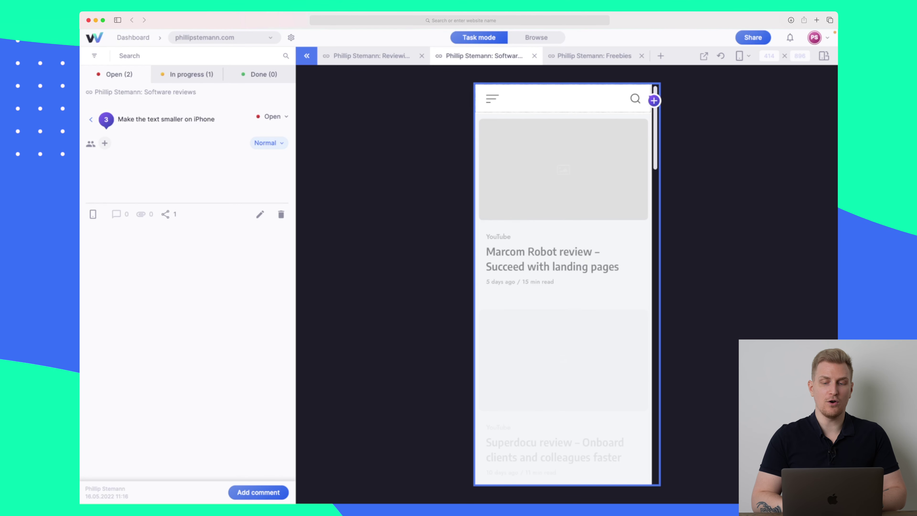
- With site search open, rotate the phone preview to 896×414 landscape, then close the search overlay
click(537, 37)
click(635, 98)
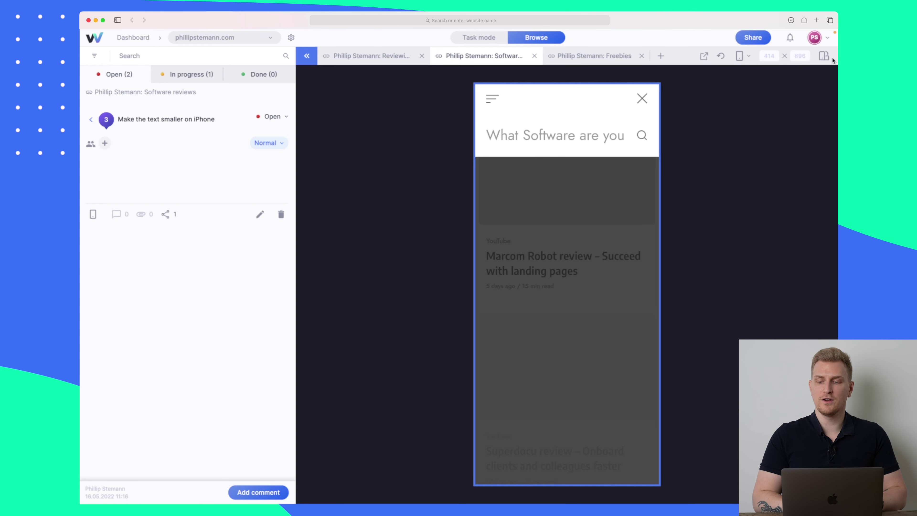
click(825, 56)
scroll(708, 265, down, 3)
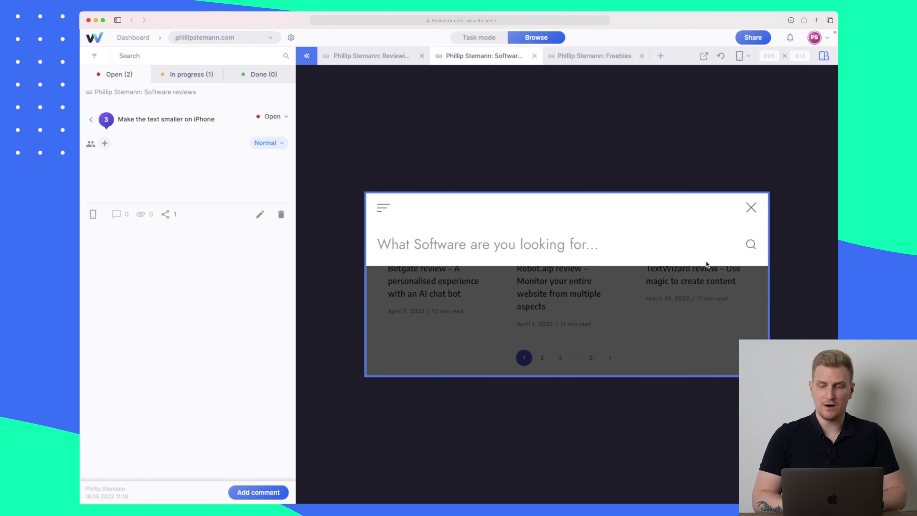
click(750, 208)
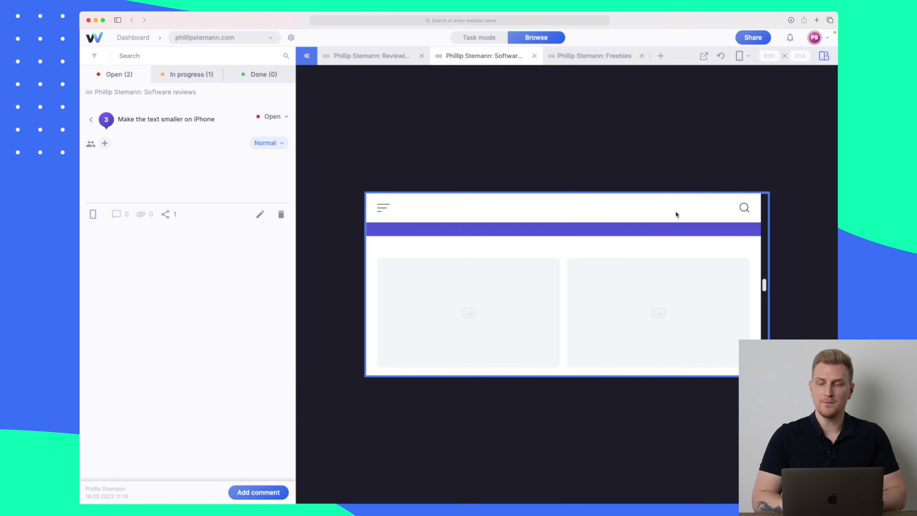
- Set the preview to Responsive 1200×974, look over the Share invite dialog, and return to Dashboard
click(749, 56)
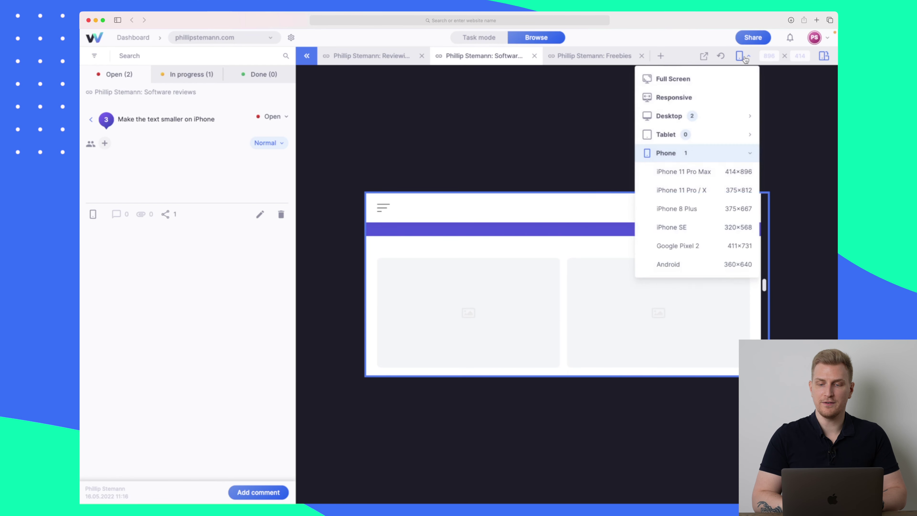
click(702, 96)
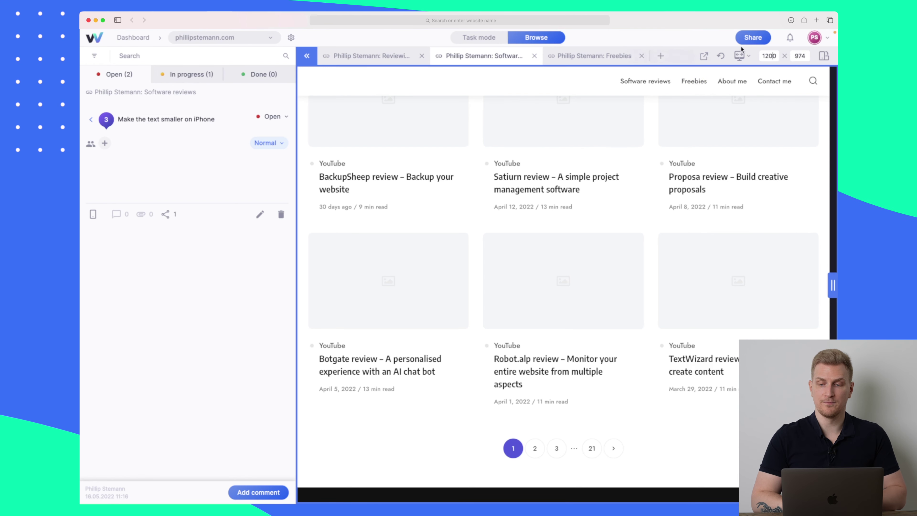
click(754, 39)
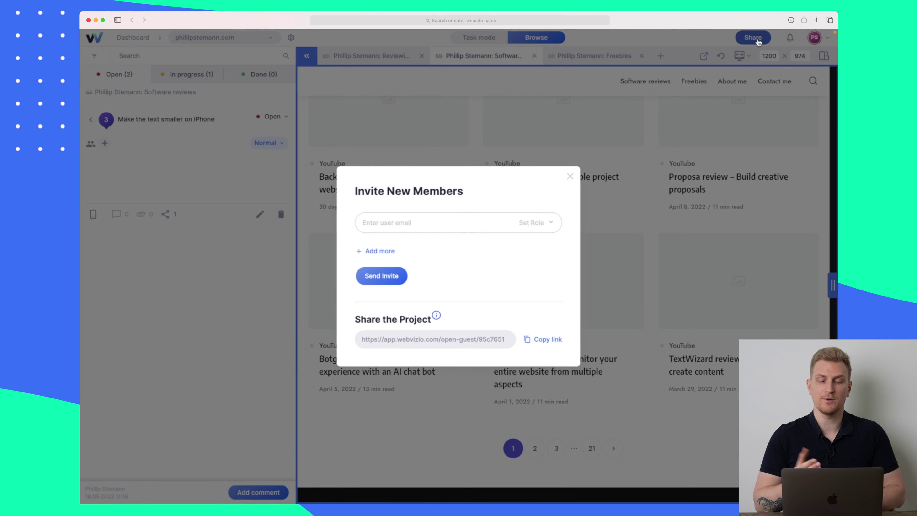
click(569, 177)
click(134, 37)
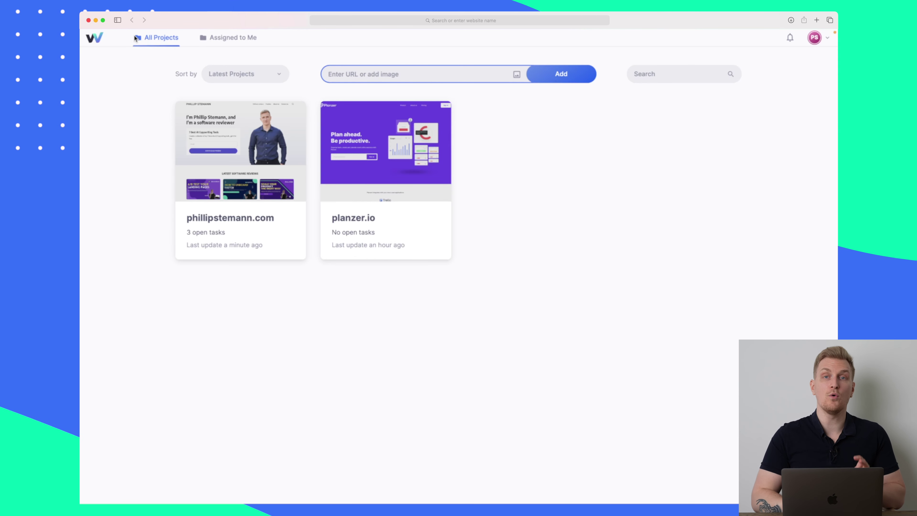
- Filter to Assigned to Me projects and open phillipstemann.com's project settings
click(228, 39)
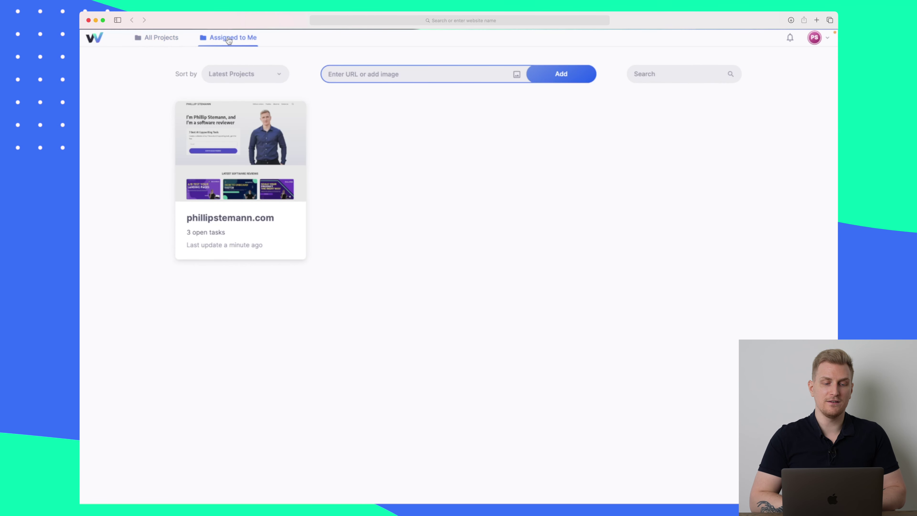
mouse_move(248, 145)
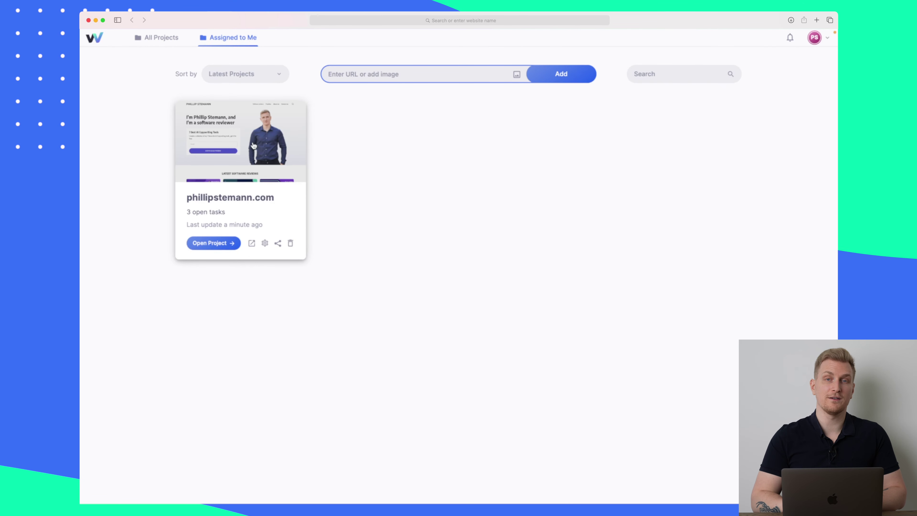
click(264, 244)
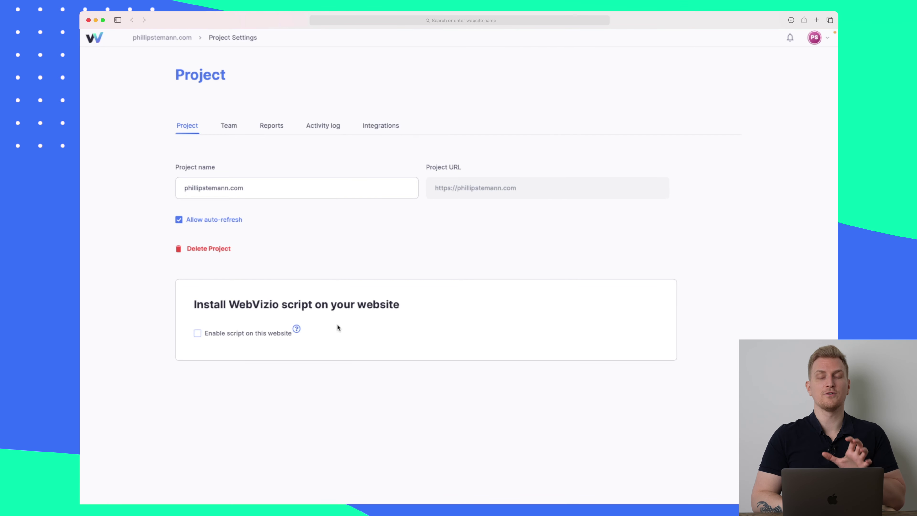
- Uncheck 'Enable script on this website', then go via Team to the Reports tab
click(250, 334)
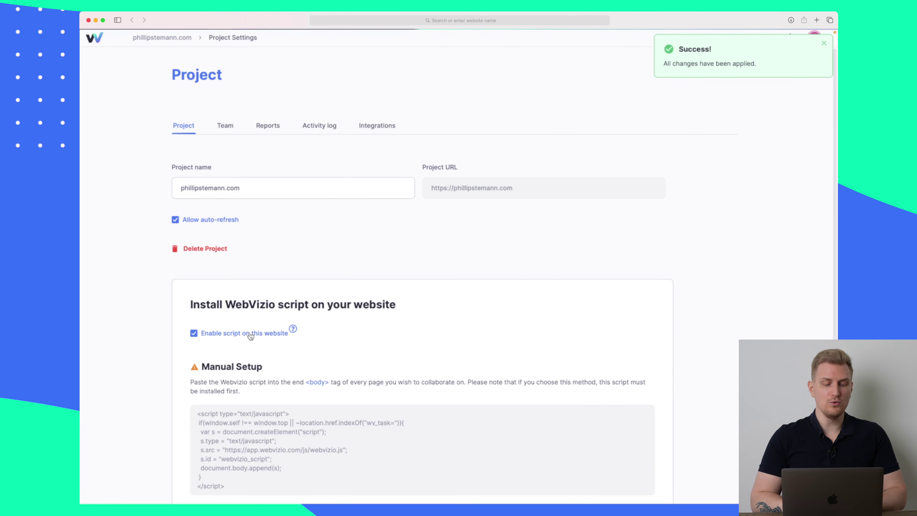
scroll(250, 334, down, 2)
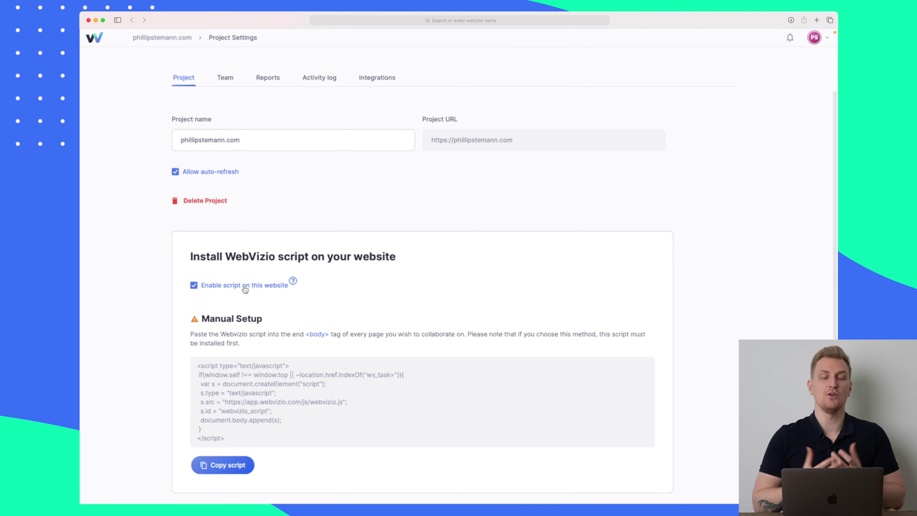
click(246, 290)
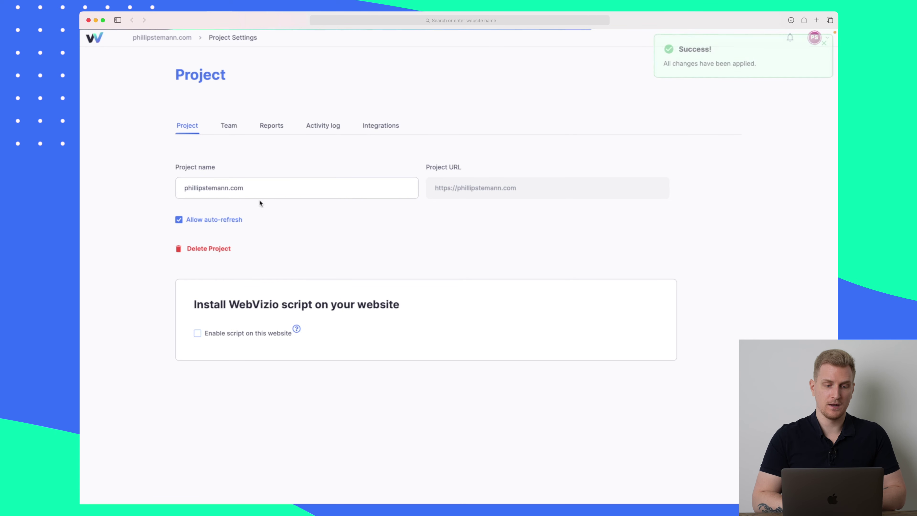
click(229, 126)
click(275, 126)
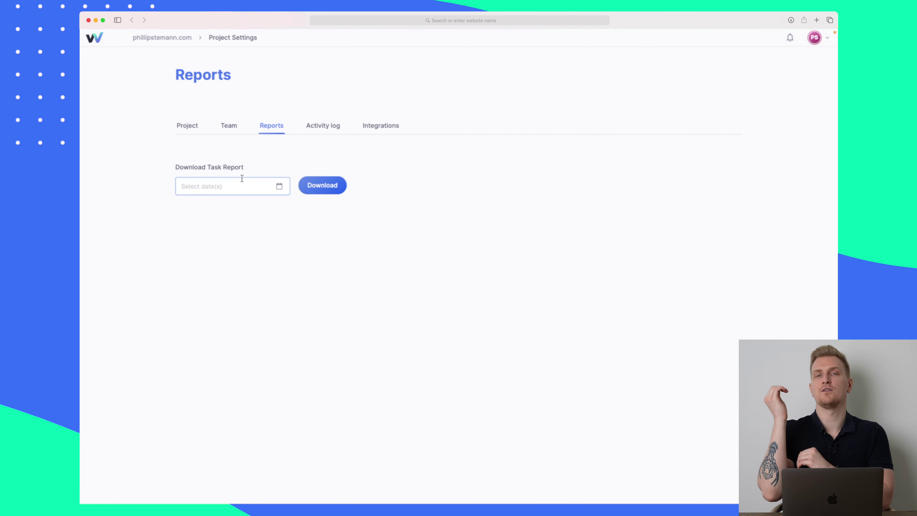
- Switch on the Trello integration, then return to phillipstemann.com's feedback tasks
click(322, 127)
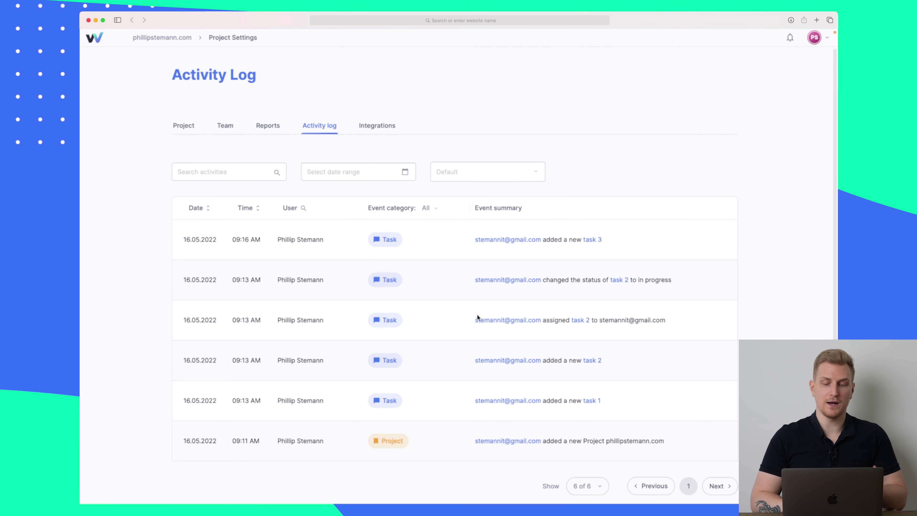
click(385, 127)
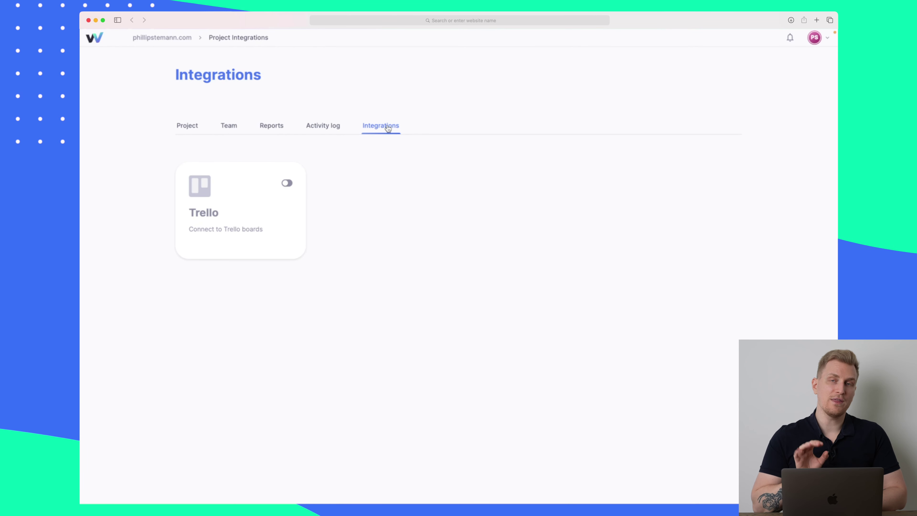
click(288, 184)
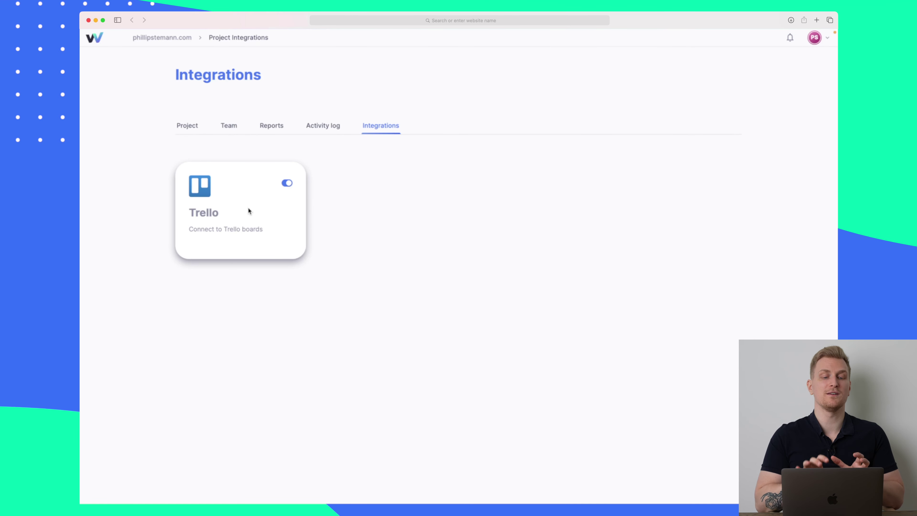
click(188, 126)
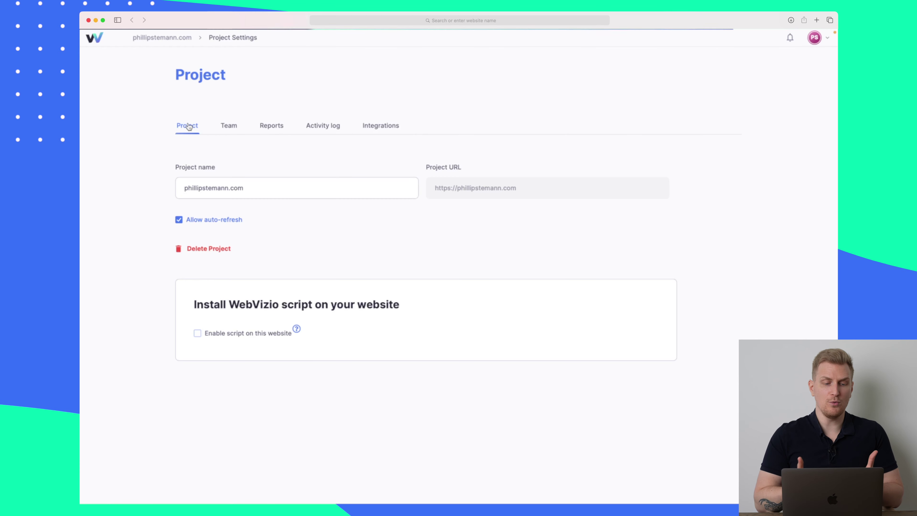
click(172, 37)
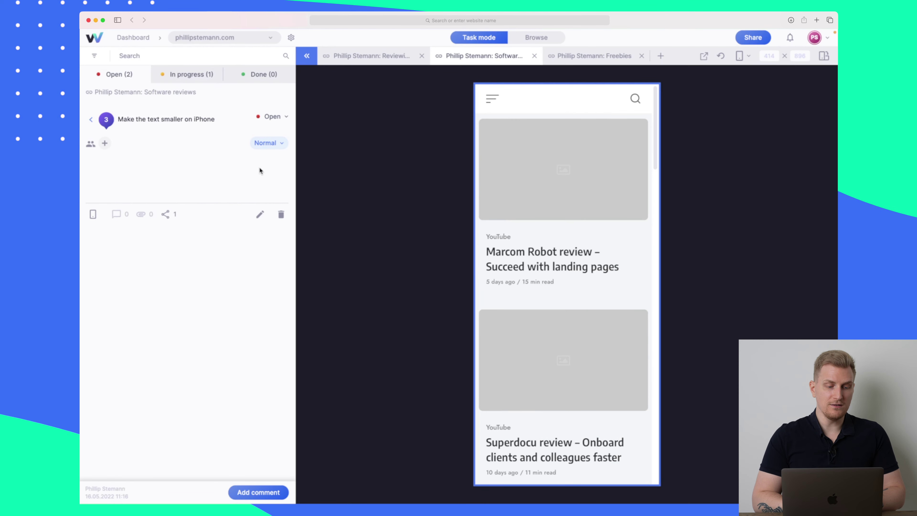
- Open task 1 'Change the text' from Open (2) and post 'This is now done.'
click(115, 78)
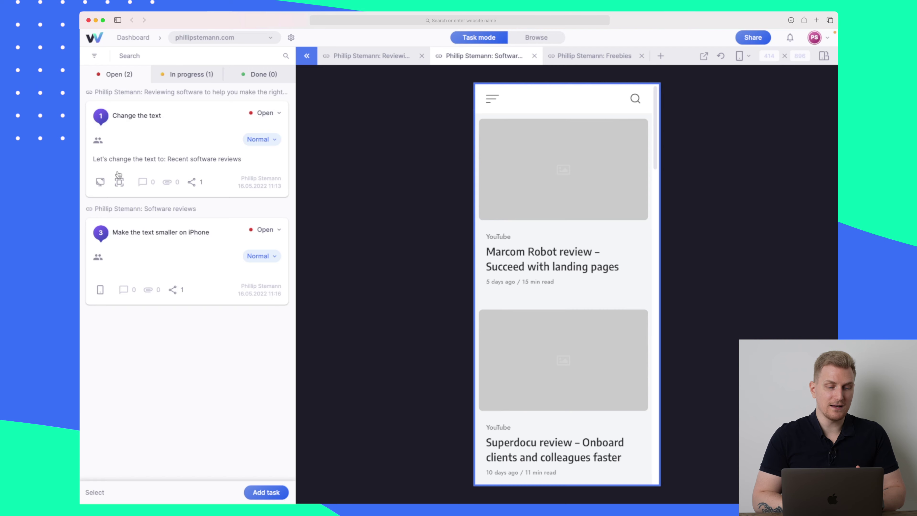
click(196, 184)
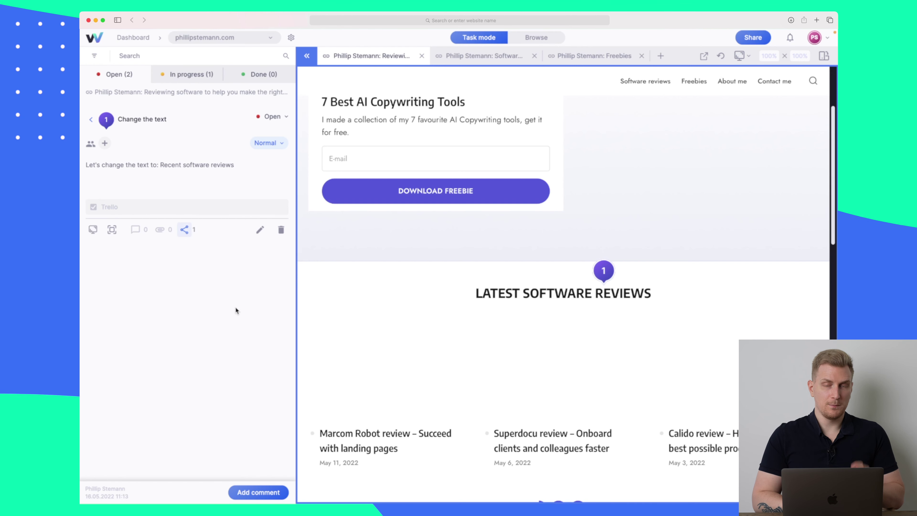
click(256, 492)
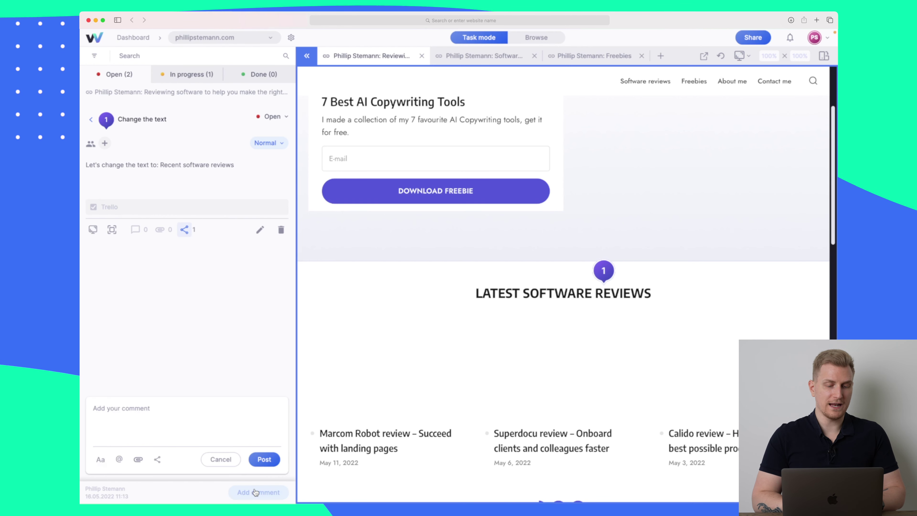
click(140, 412)
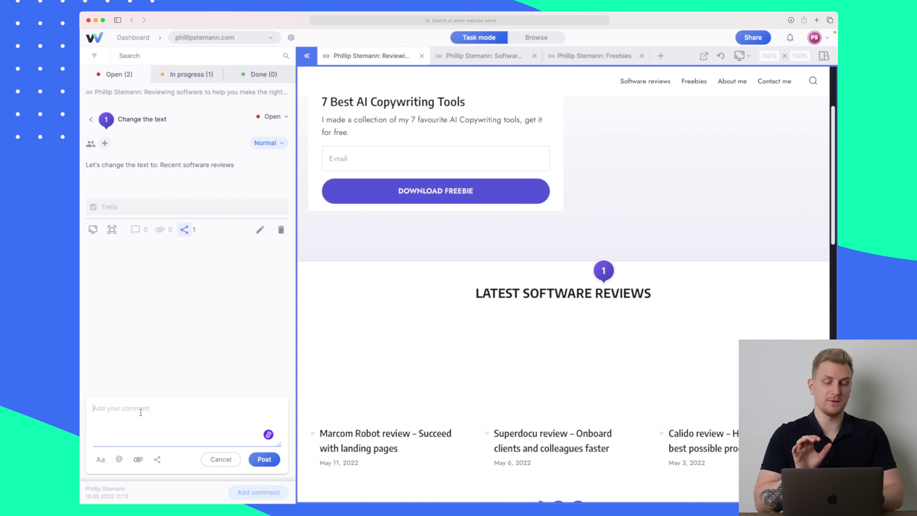
text(This i)
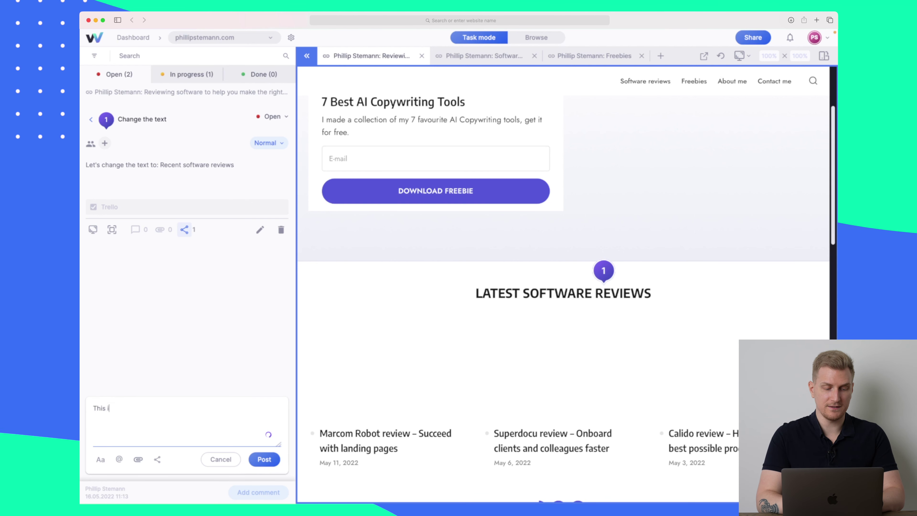
text(s now done.)
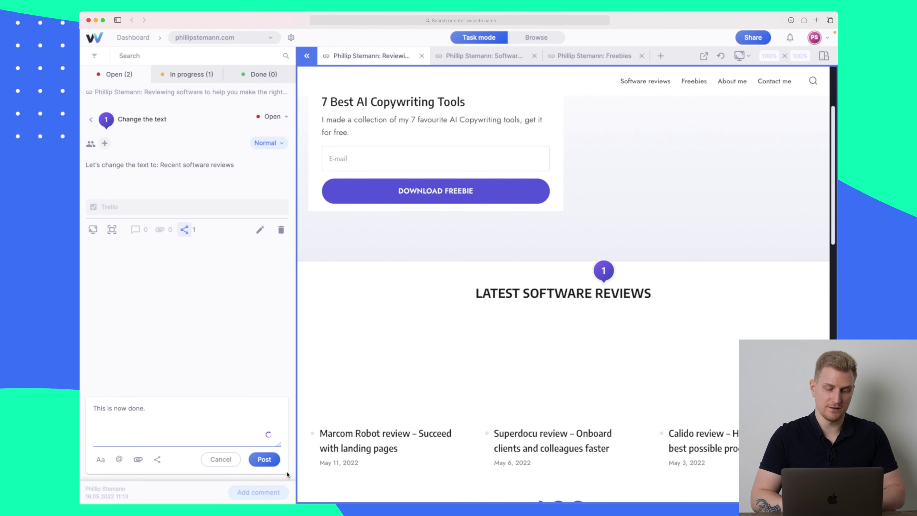
click(264, 461)
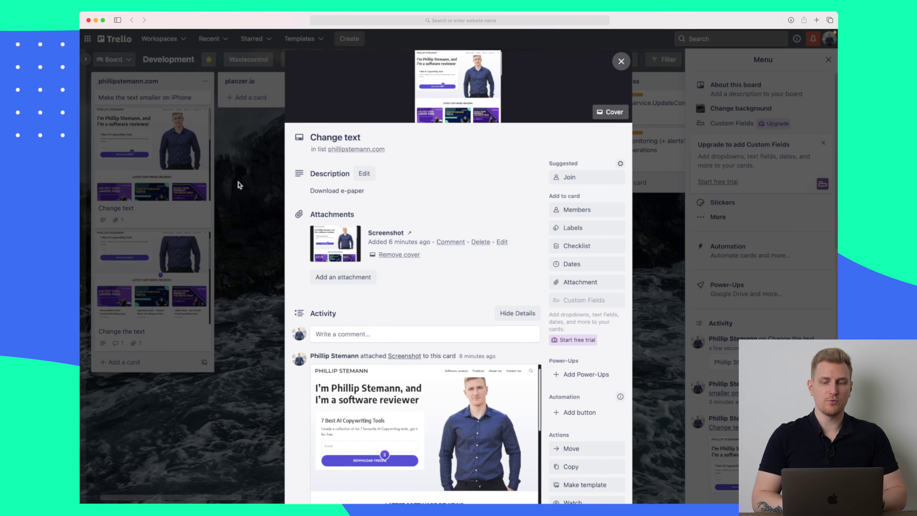
scroll(410, 246, down, 3)
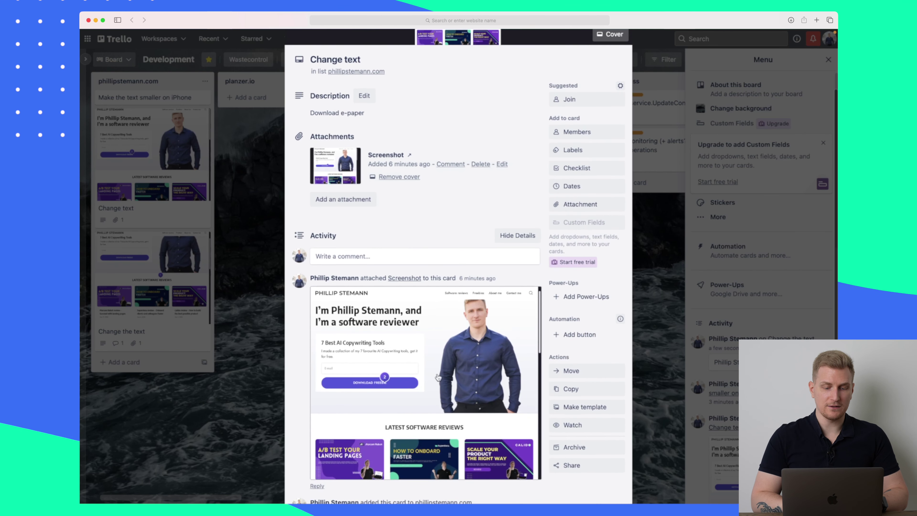
scroll(415, 339, down, 2)
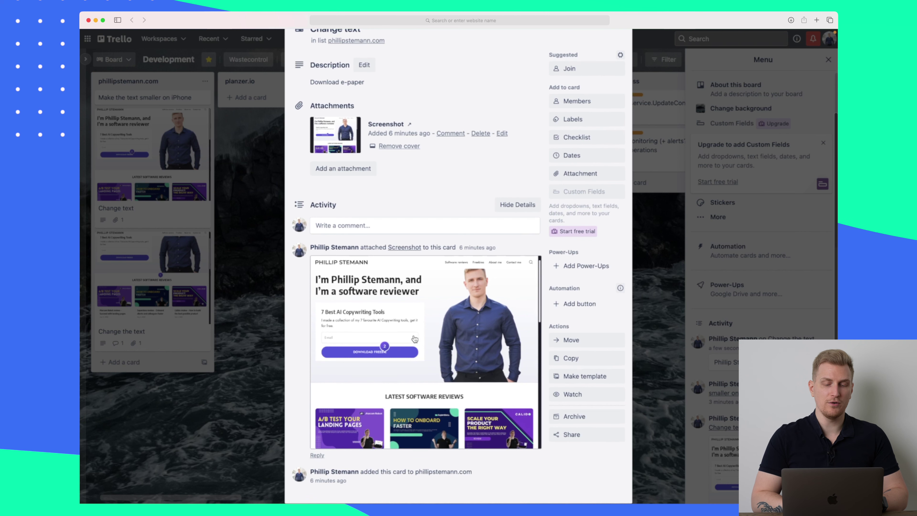
scroll(415, 338, down, 2)
scroll(380, 300, up, 5)
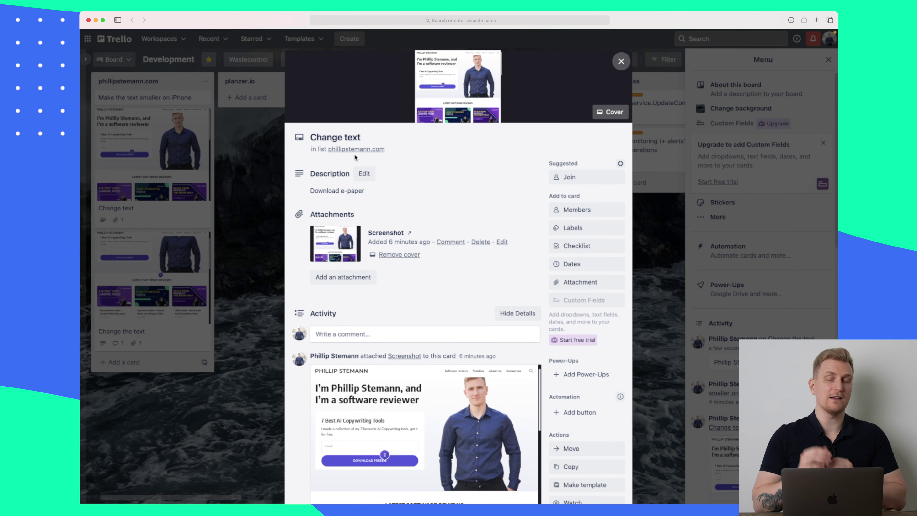
scroll(355, 156, down, 3)
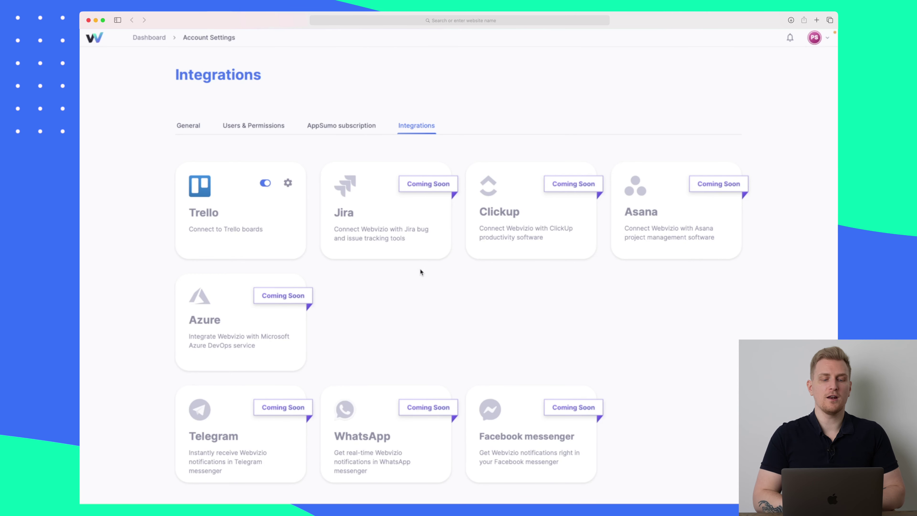
click(288, 183)
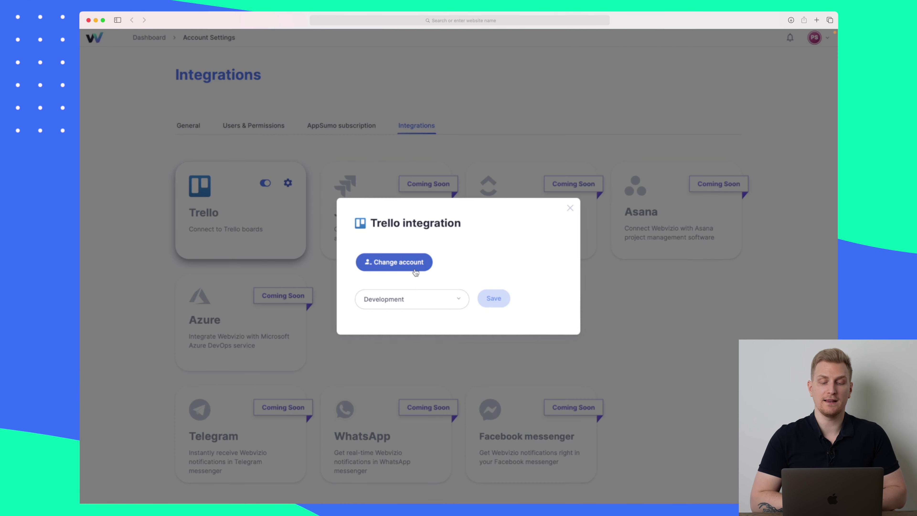
click(570, 208)
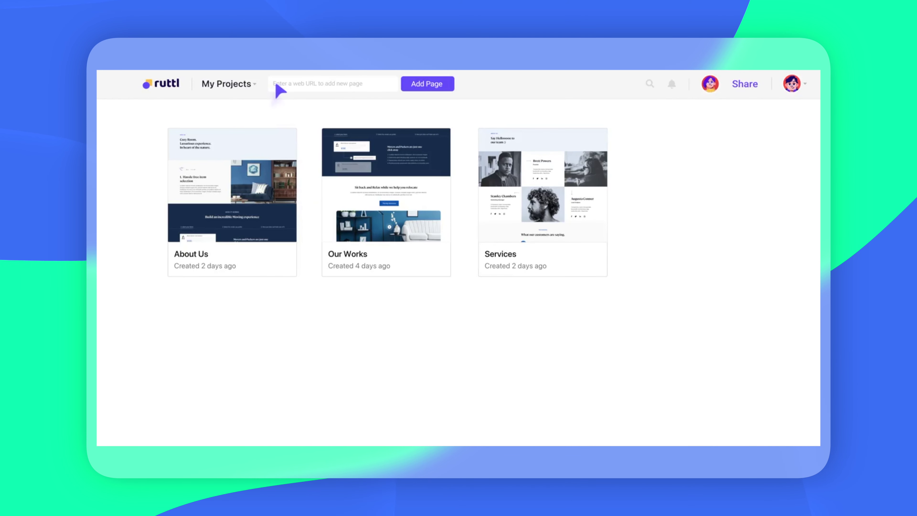
click(278, 86)
text(https://trivero.com)
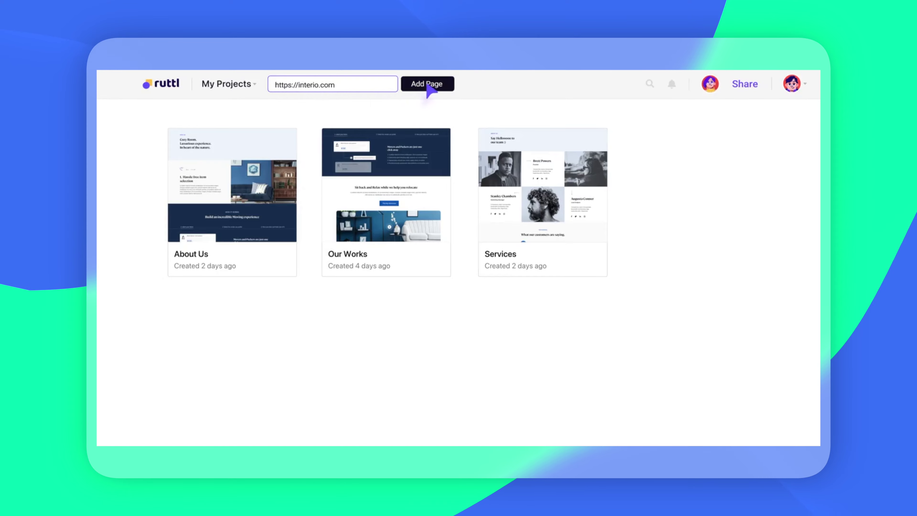
click(427, 84)
click(213, 231)
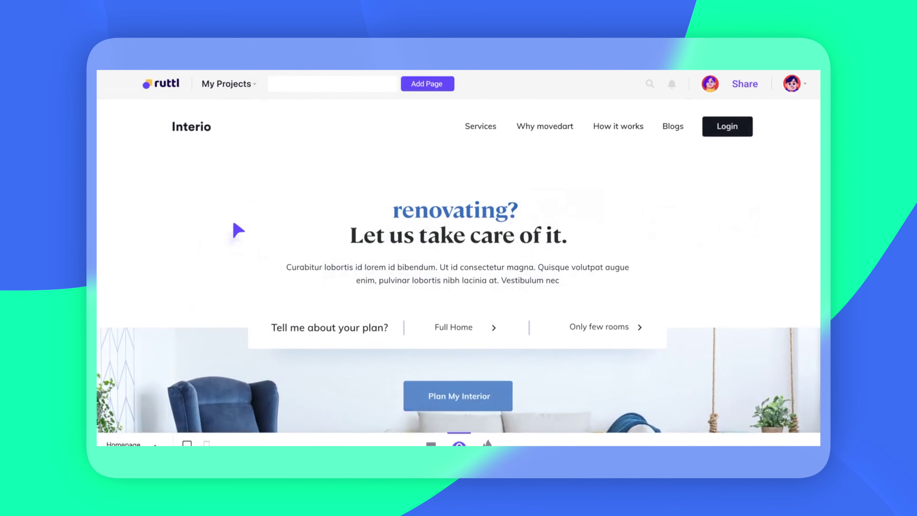
- Pin a comment on the services heading tagging a teammate: let's update the copy
click(431, 436)
scroll(489, 398, down, 10)
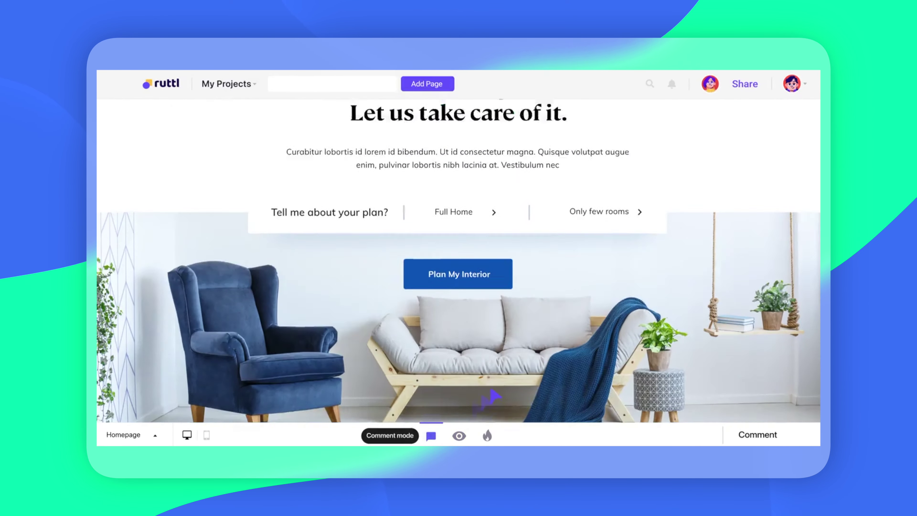
click(593, 298)
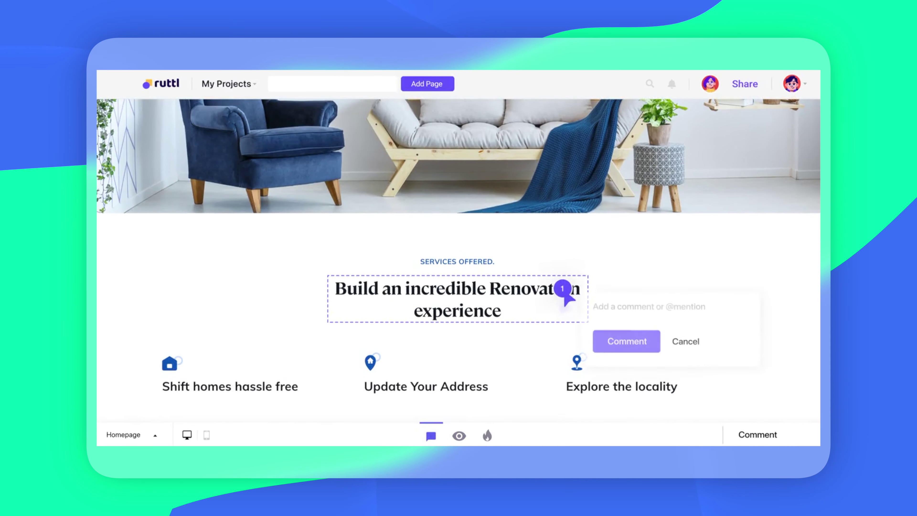
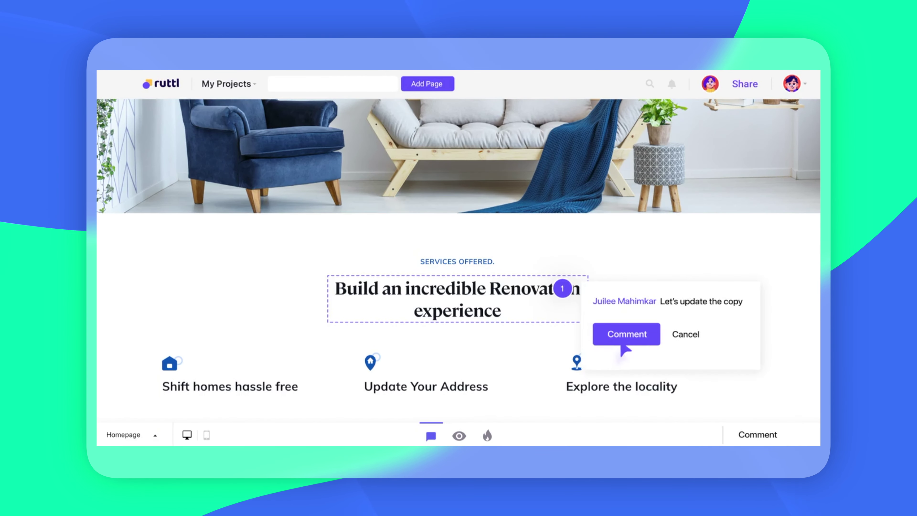
click(626, 334)
- Retitle the hero heading to 'Edit Content Directly' in Inspect mode, then open Share
click(488, 436)
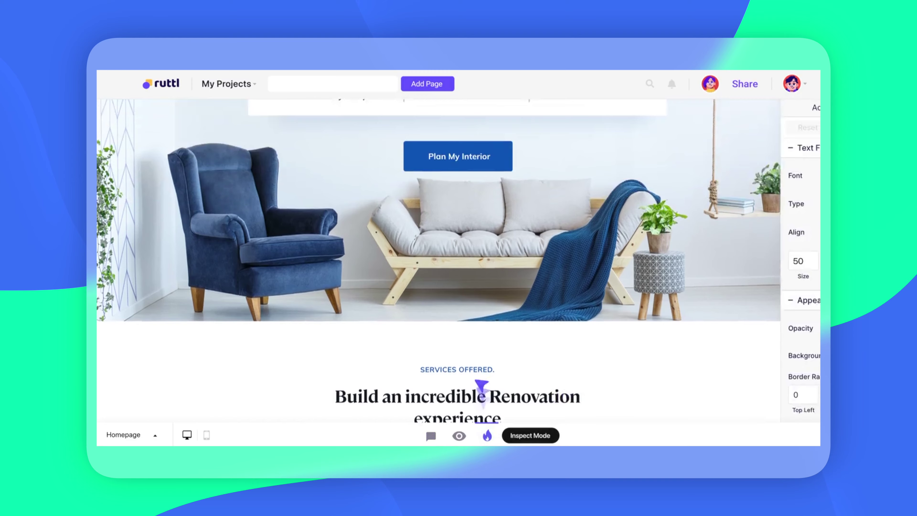
click(459, 221)
key(ctrl+a)
text(Edit Content Directly)
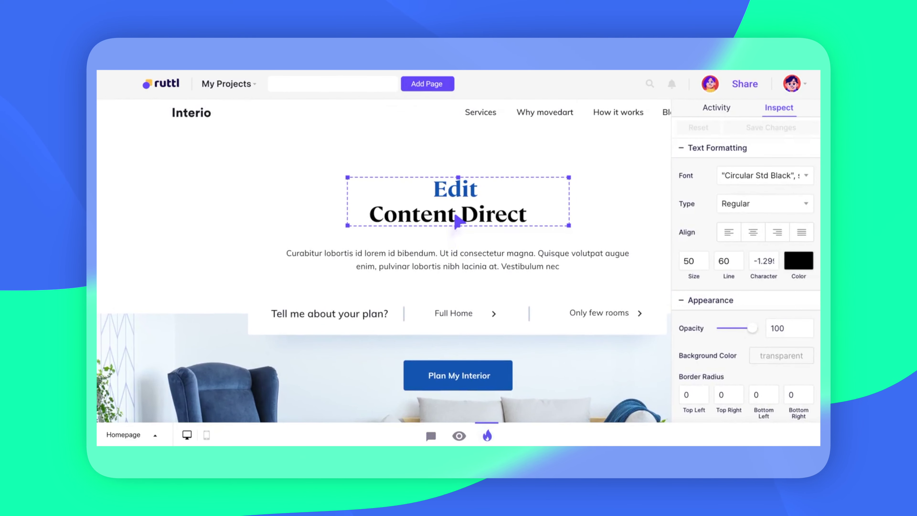
click(438, 376)
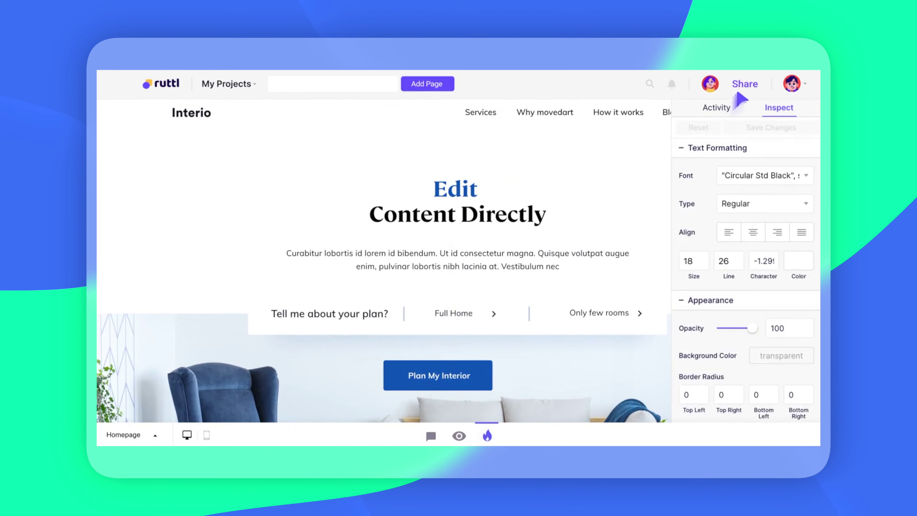
click(745, 87)
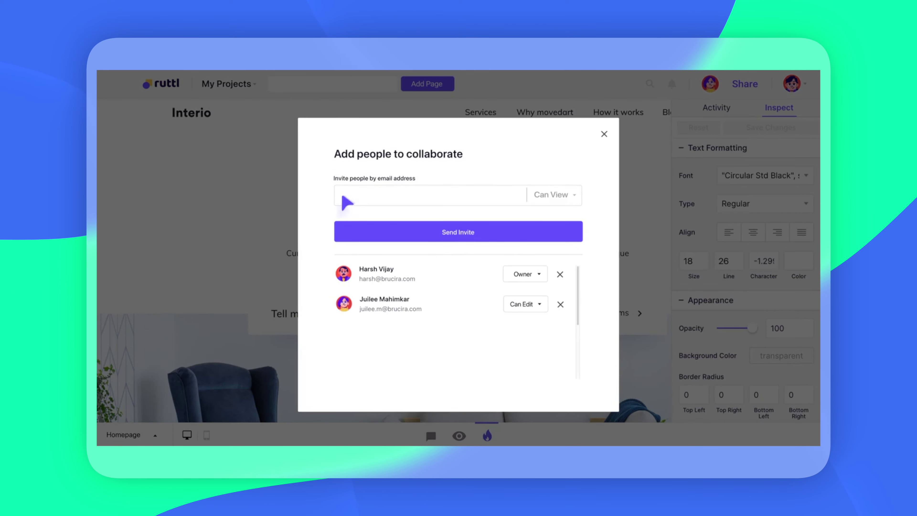